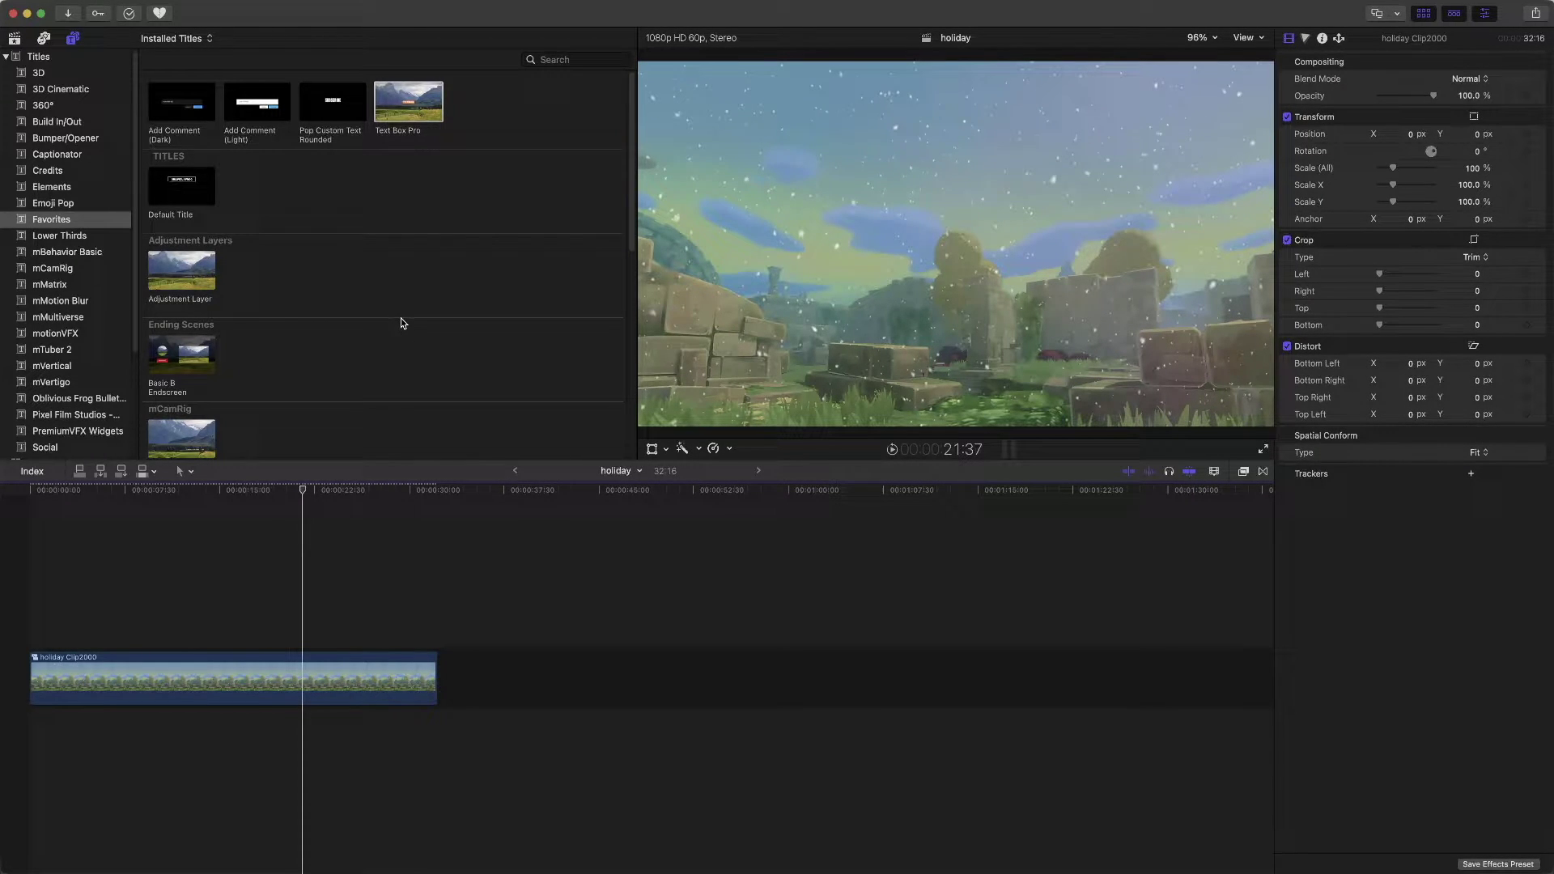
- Place the Text Box Pro title above the holiday clip, shift it about 12 seconds earlier, and select it
drag(415, 107, 274, 627)
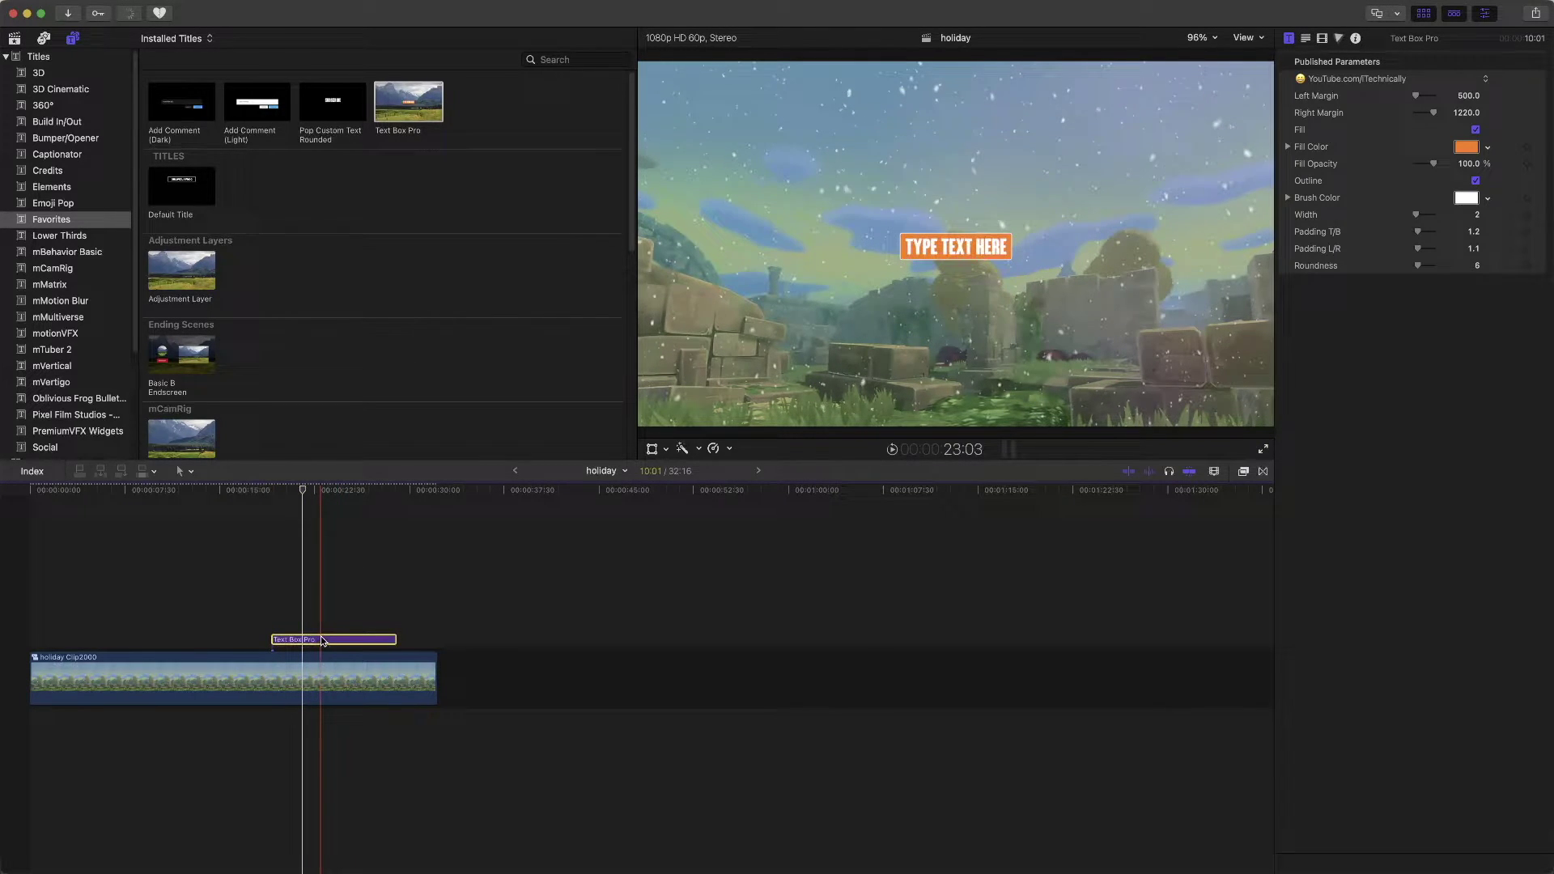
mouse_move(323, 642)
mouse_down()
mouse_move(171, 640)
mouse_move(311, 641)
mouse_move(295, 640)
mouse_up()
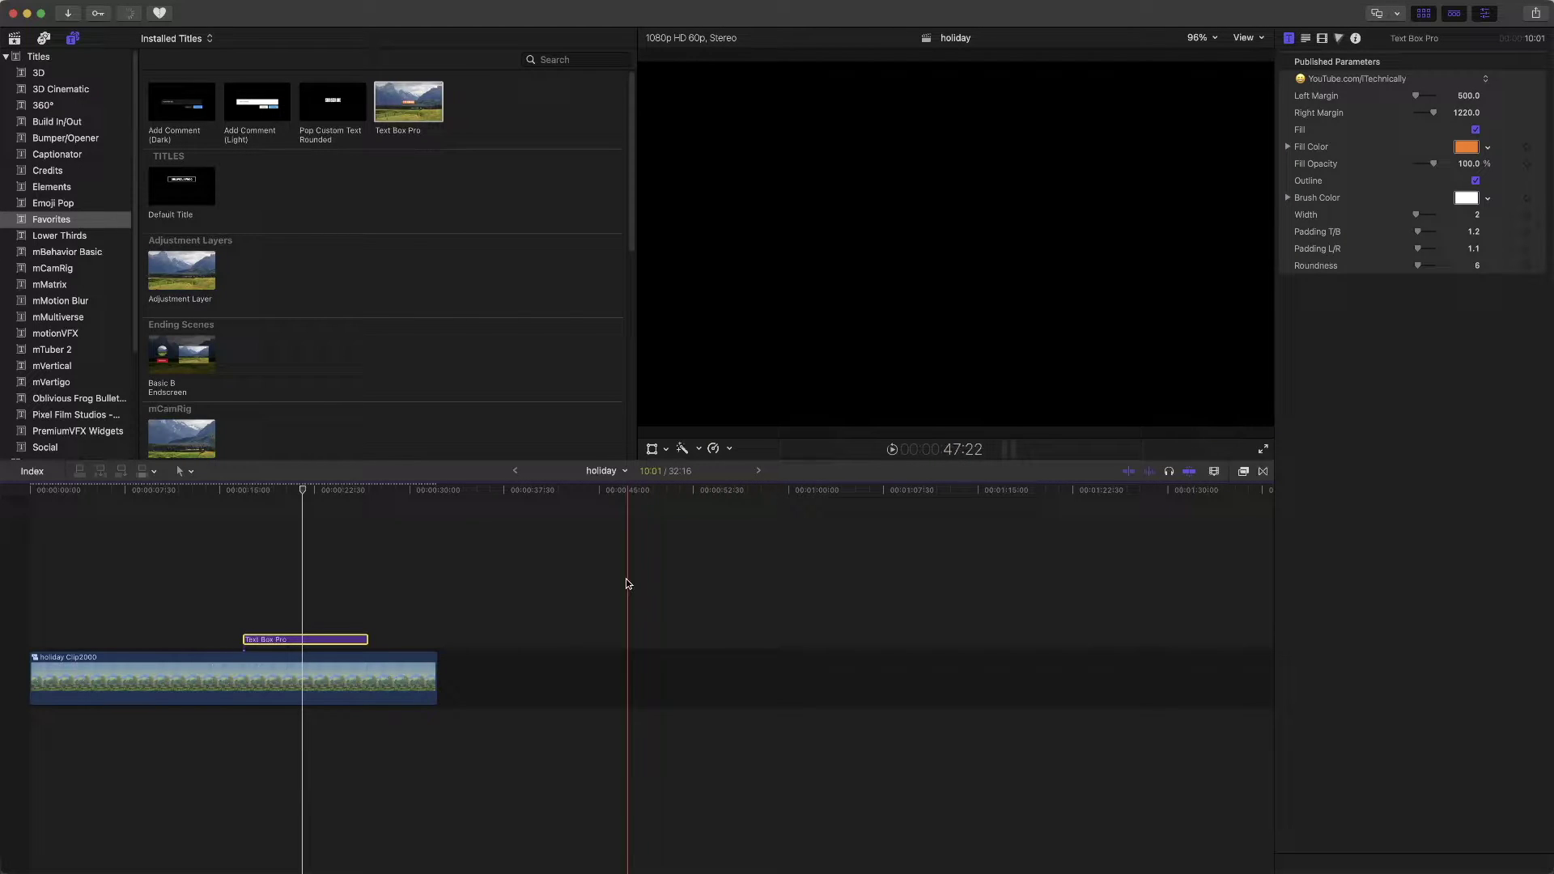
click(313, 585)
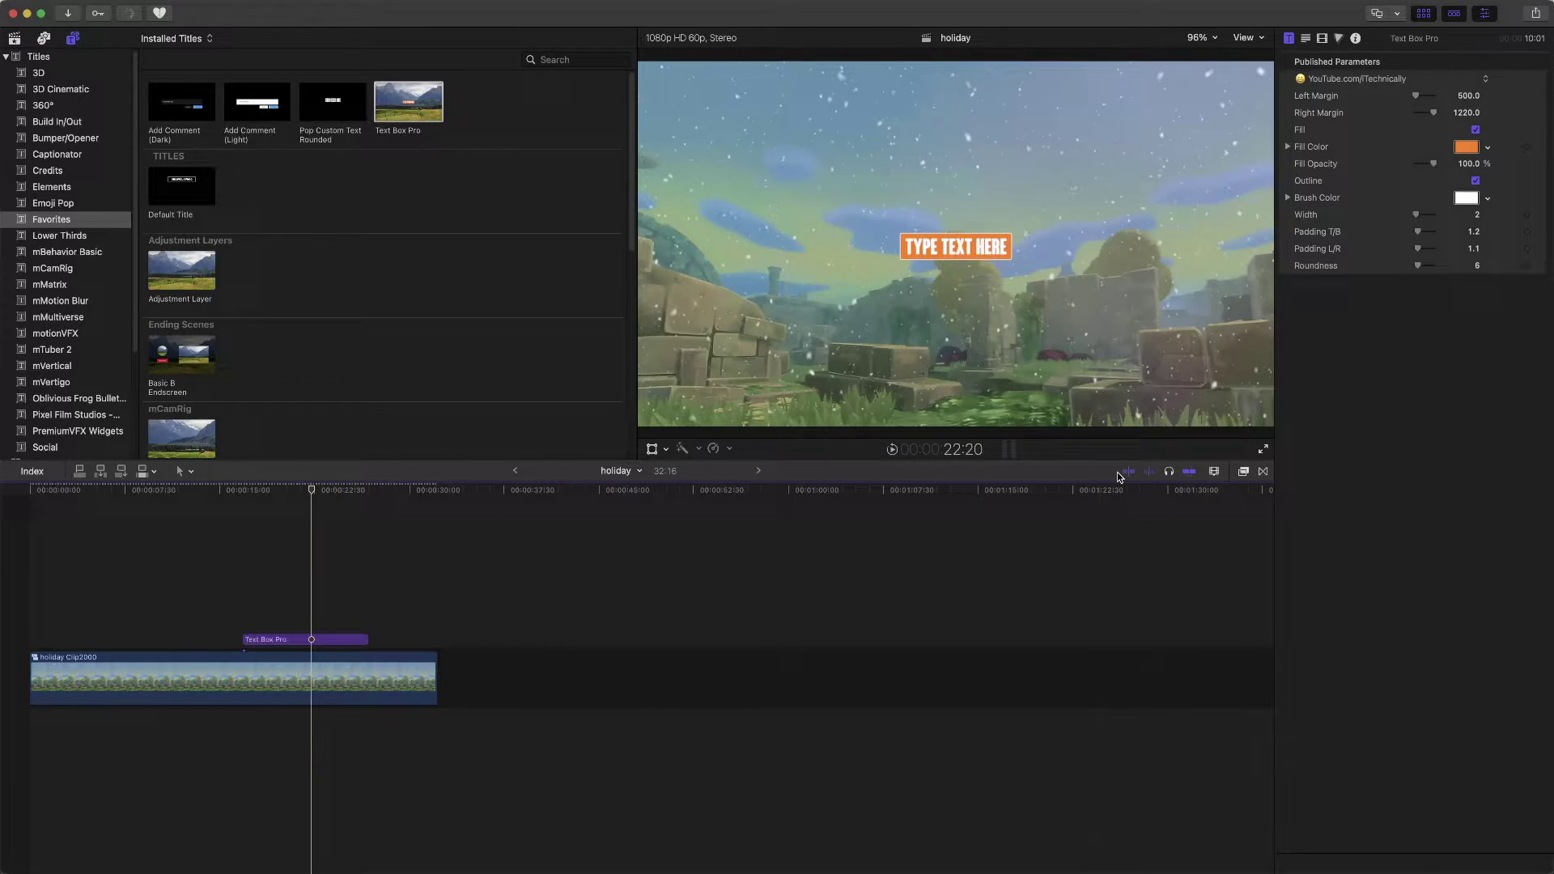
click(357, 641)
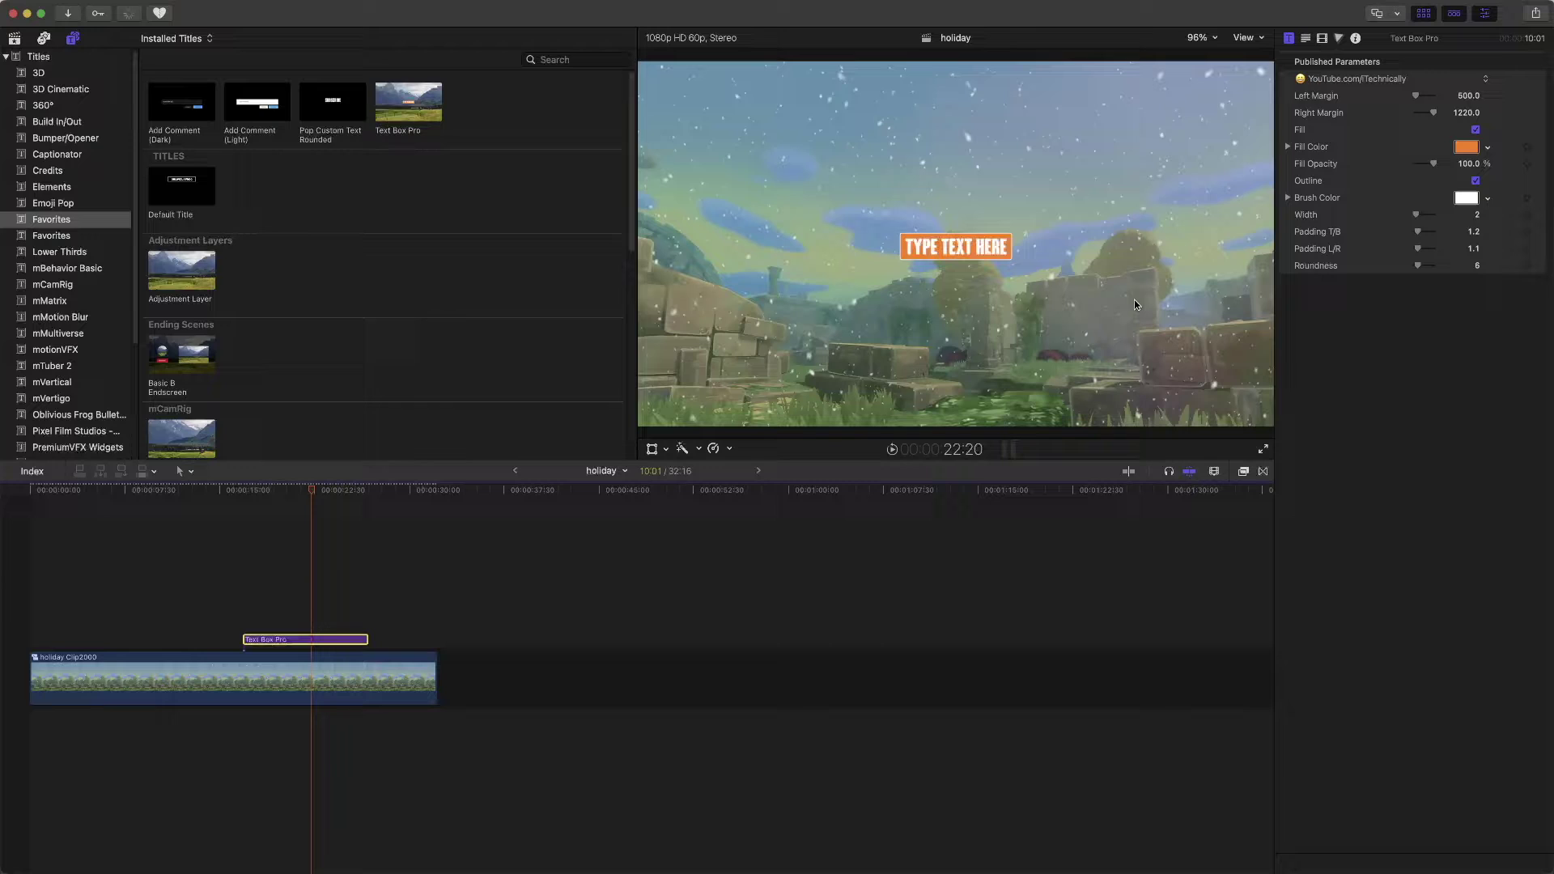
- Replace the 'Type Text Here' placeholder with "let's subscribe to iTechnically"
click(1307, 39)
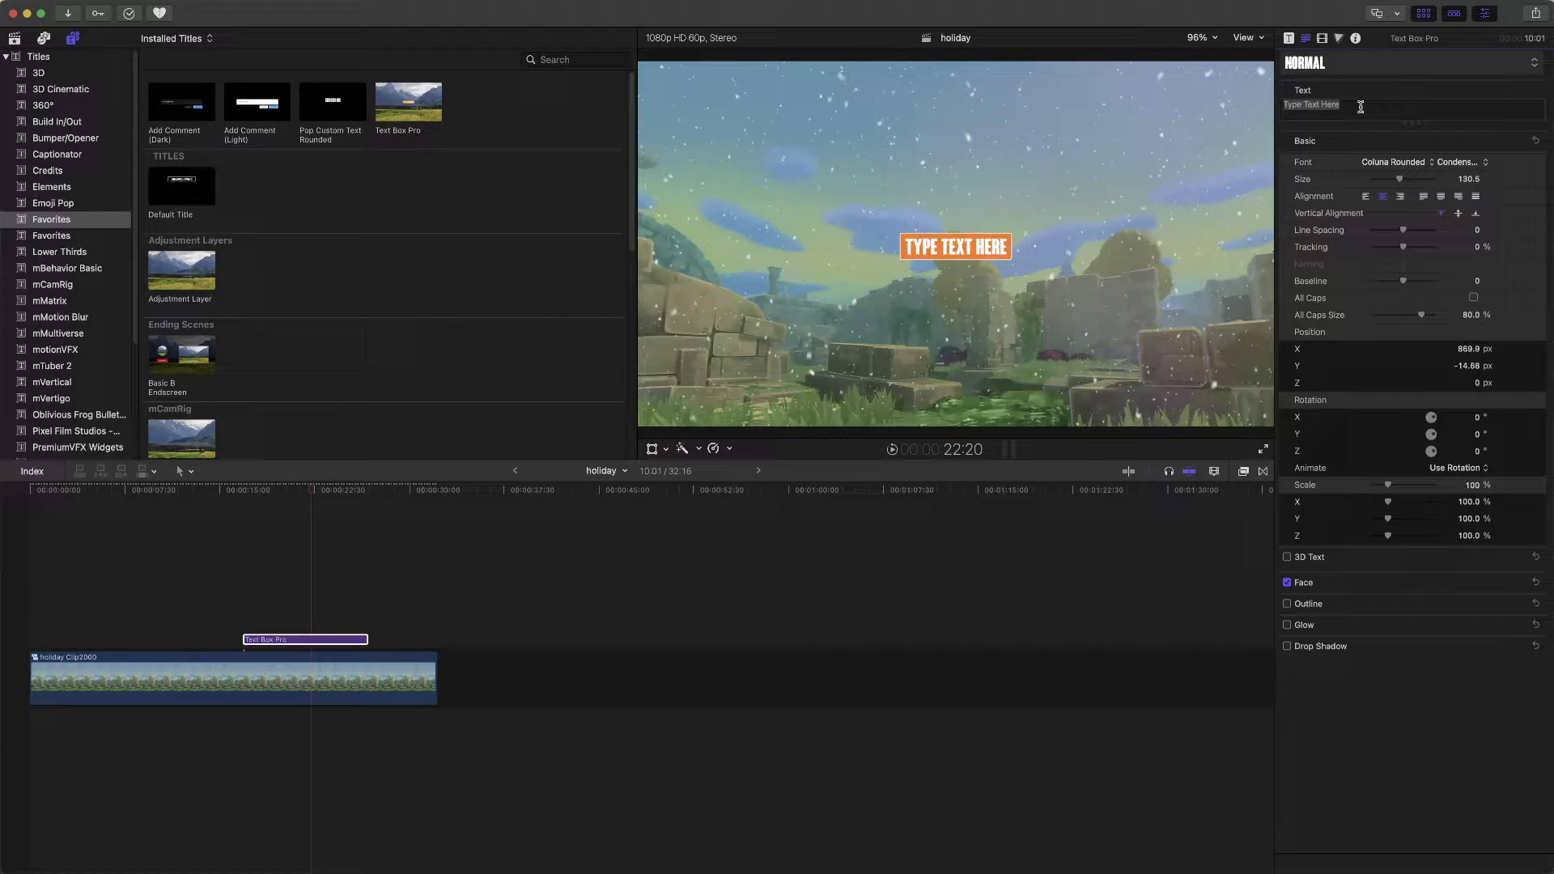
drag(1360, 108, 1284, 100)
text(let)
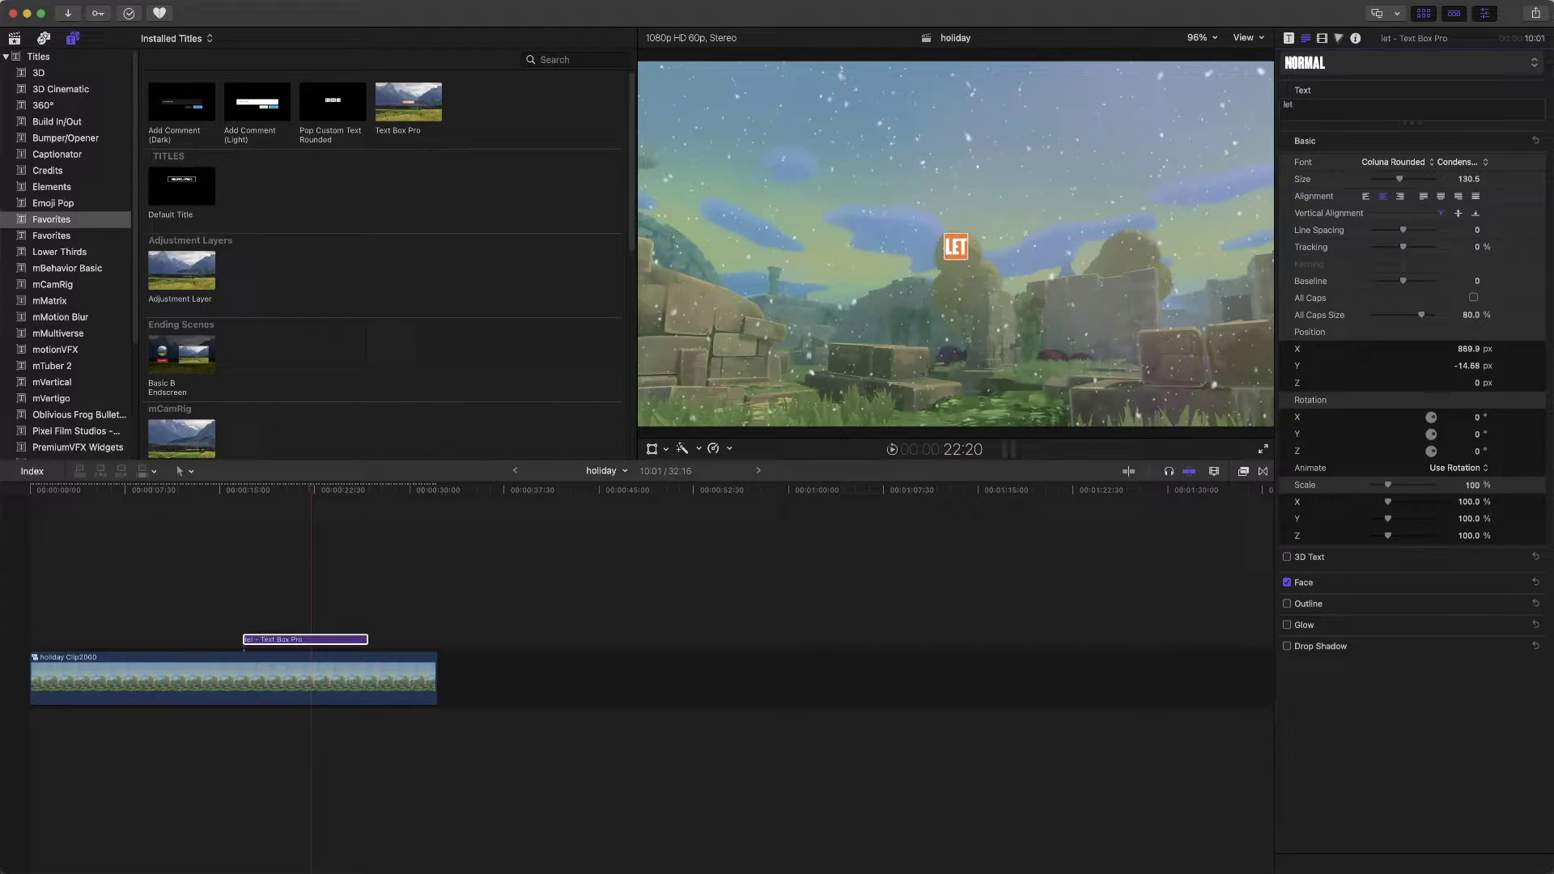
text('s sub)
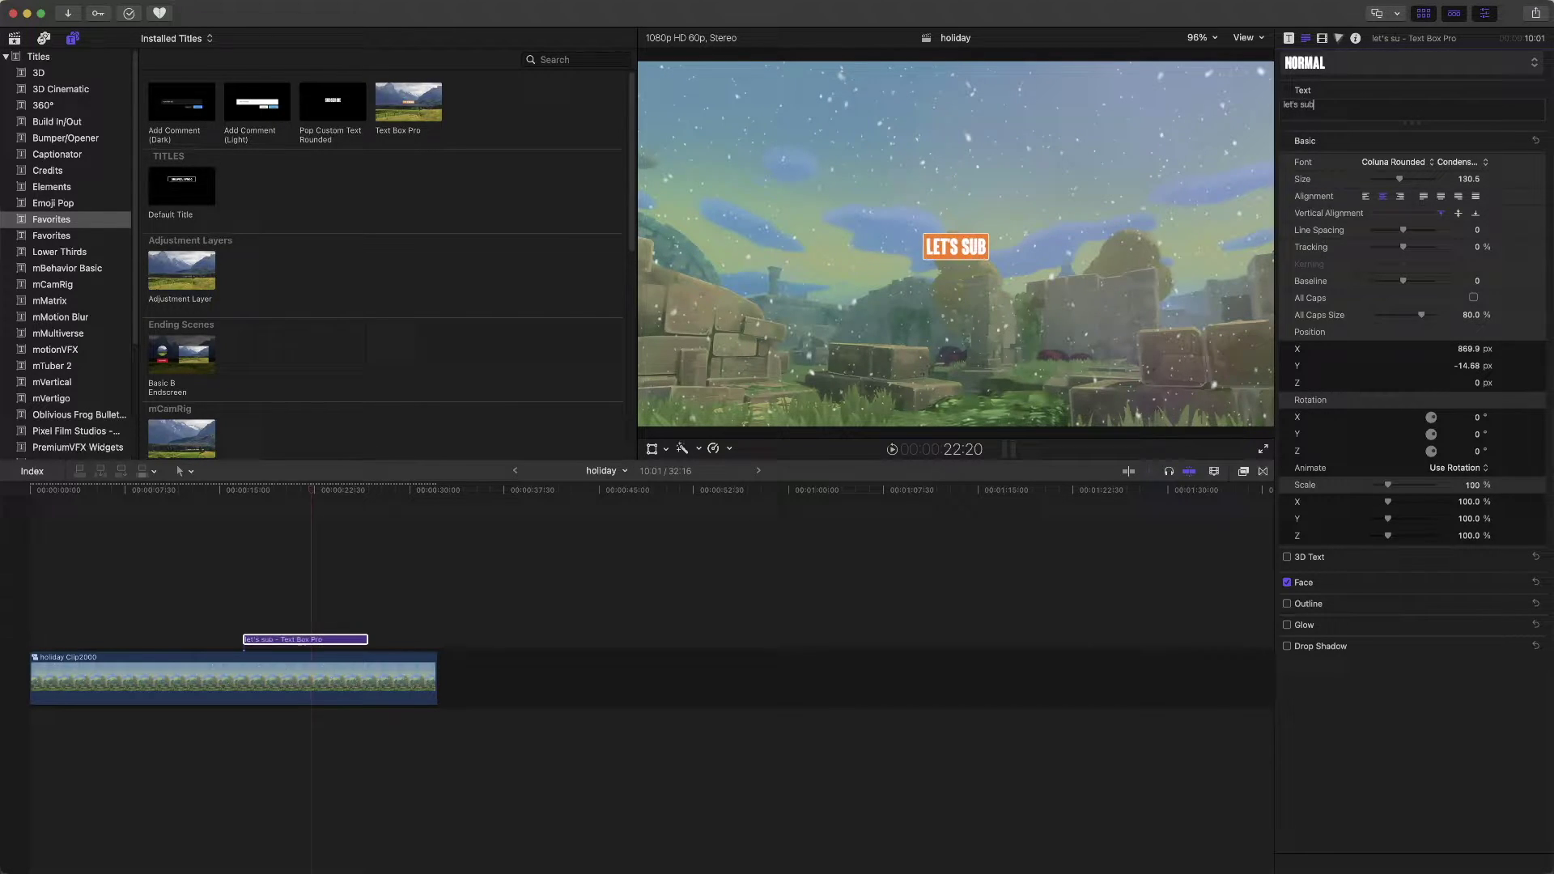
text(scri)
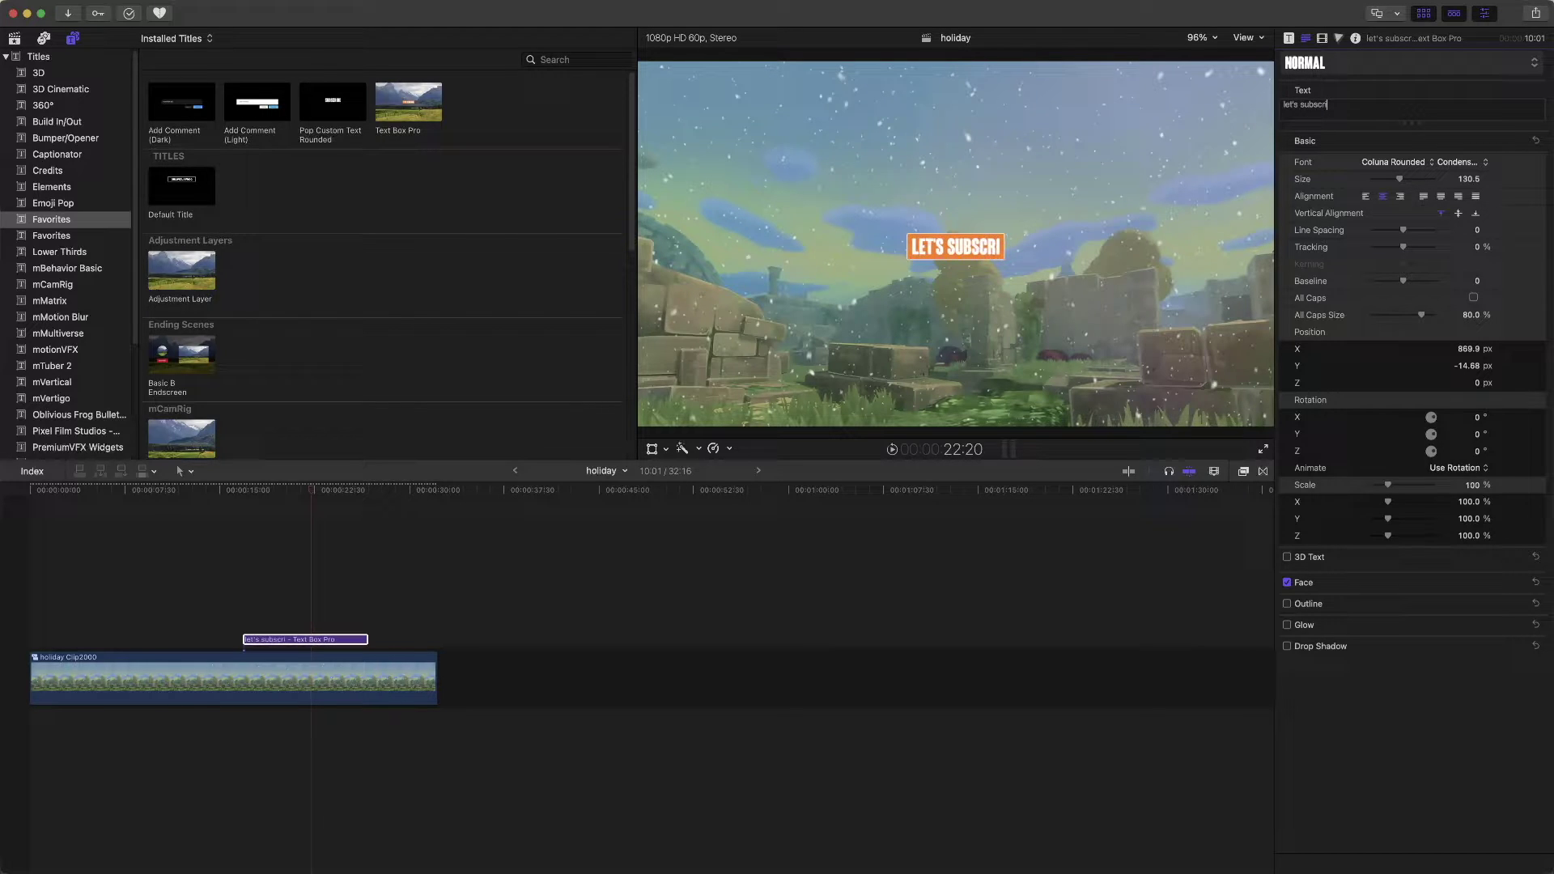
text(be to )
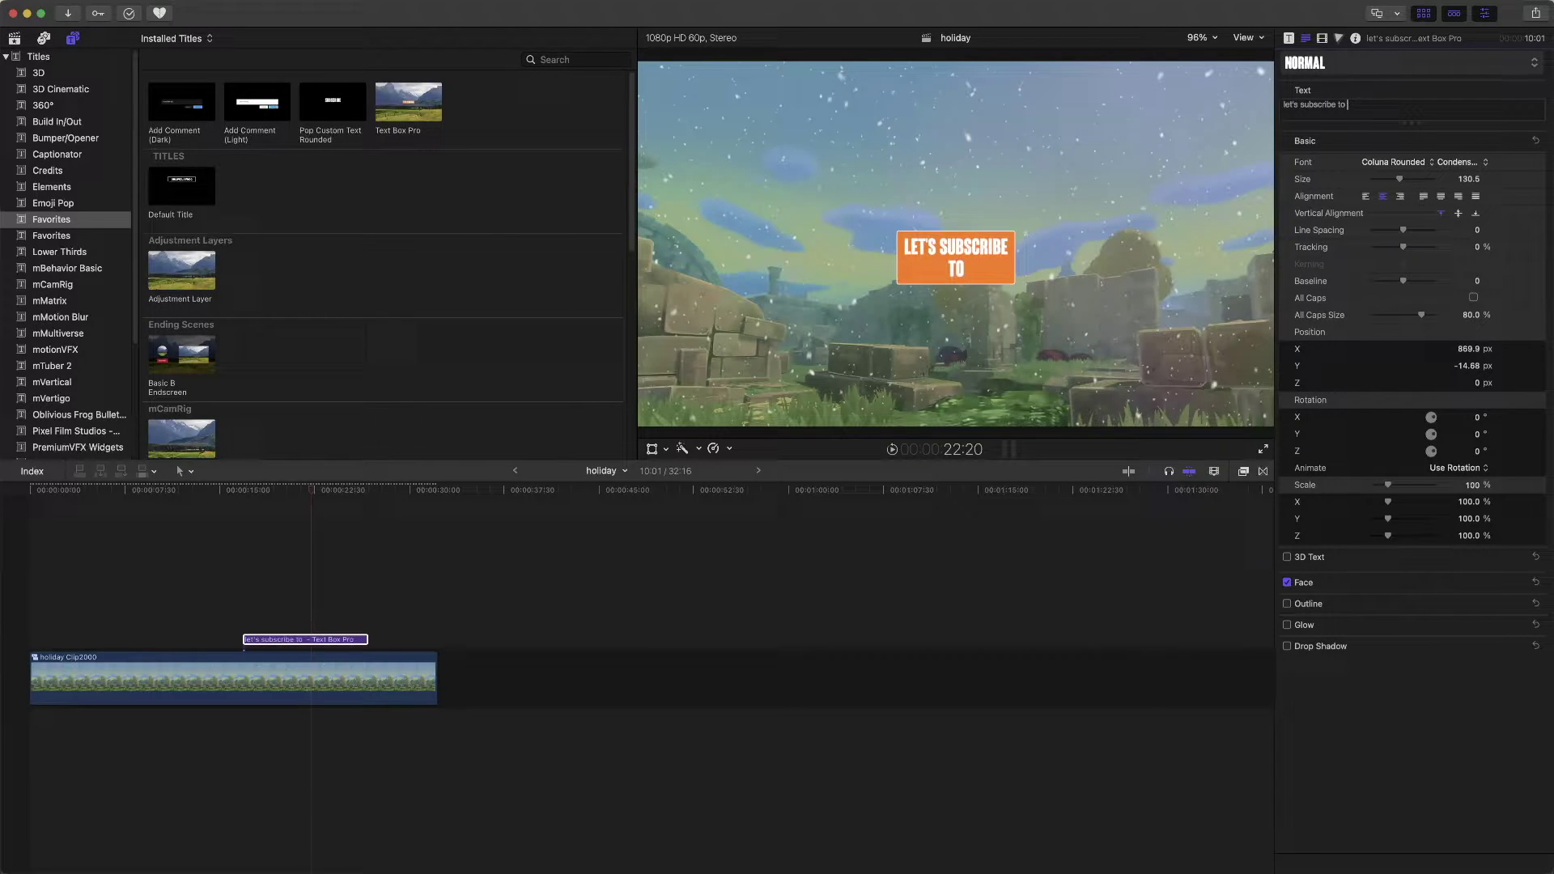
text(iTechnic)
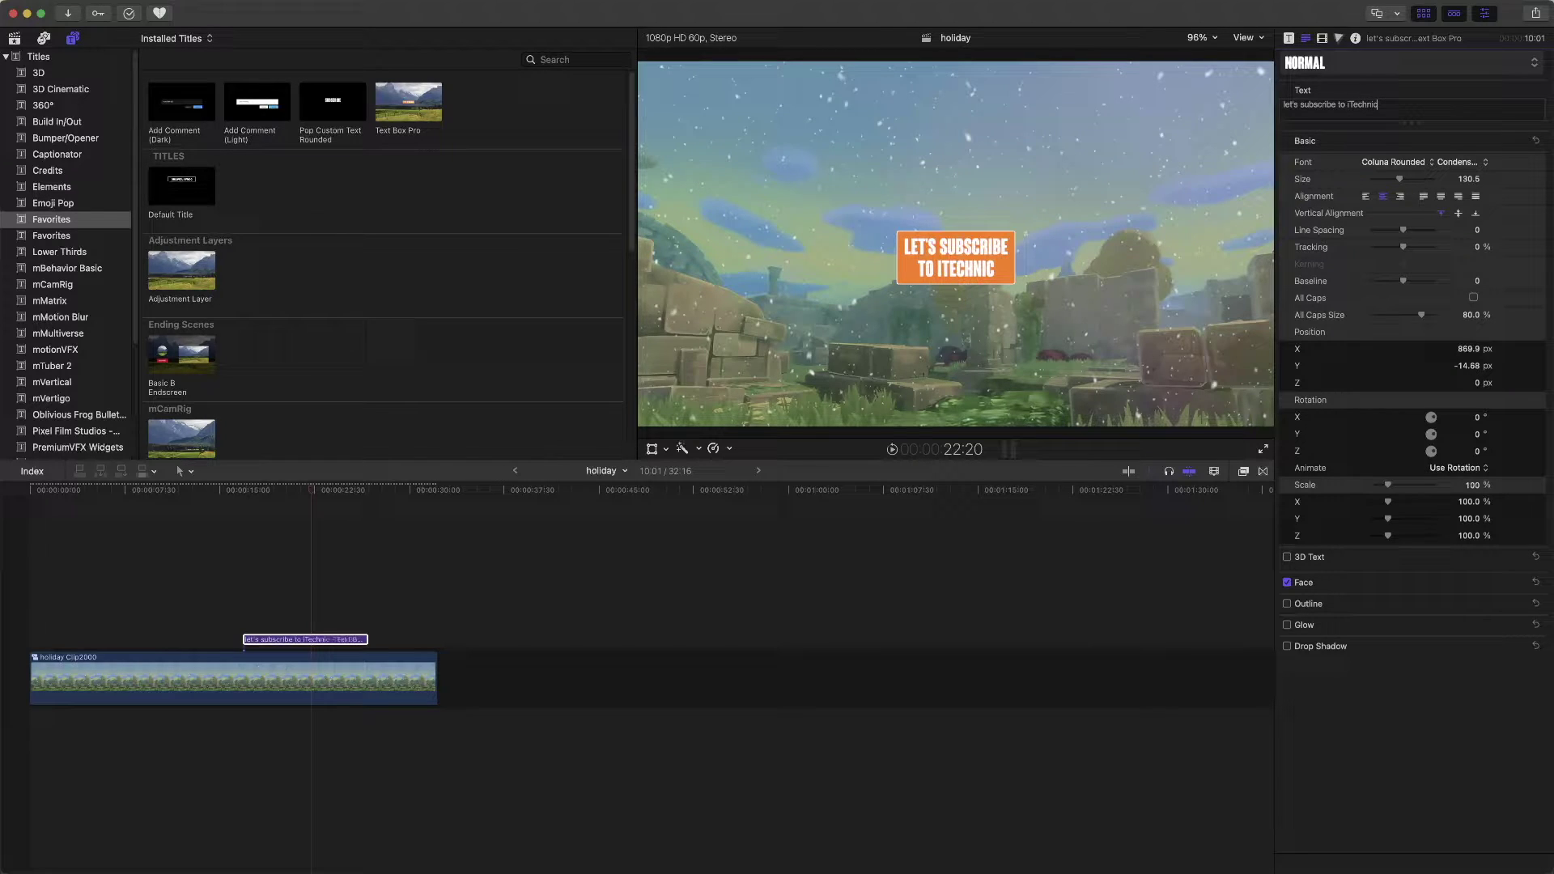
text(ally)
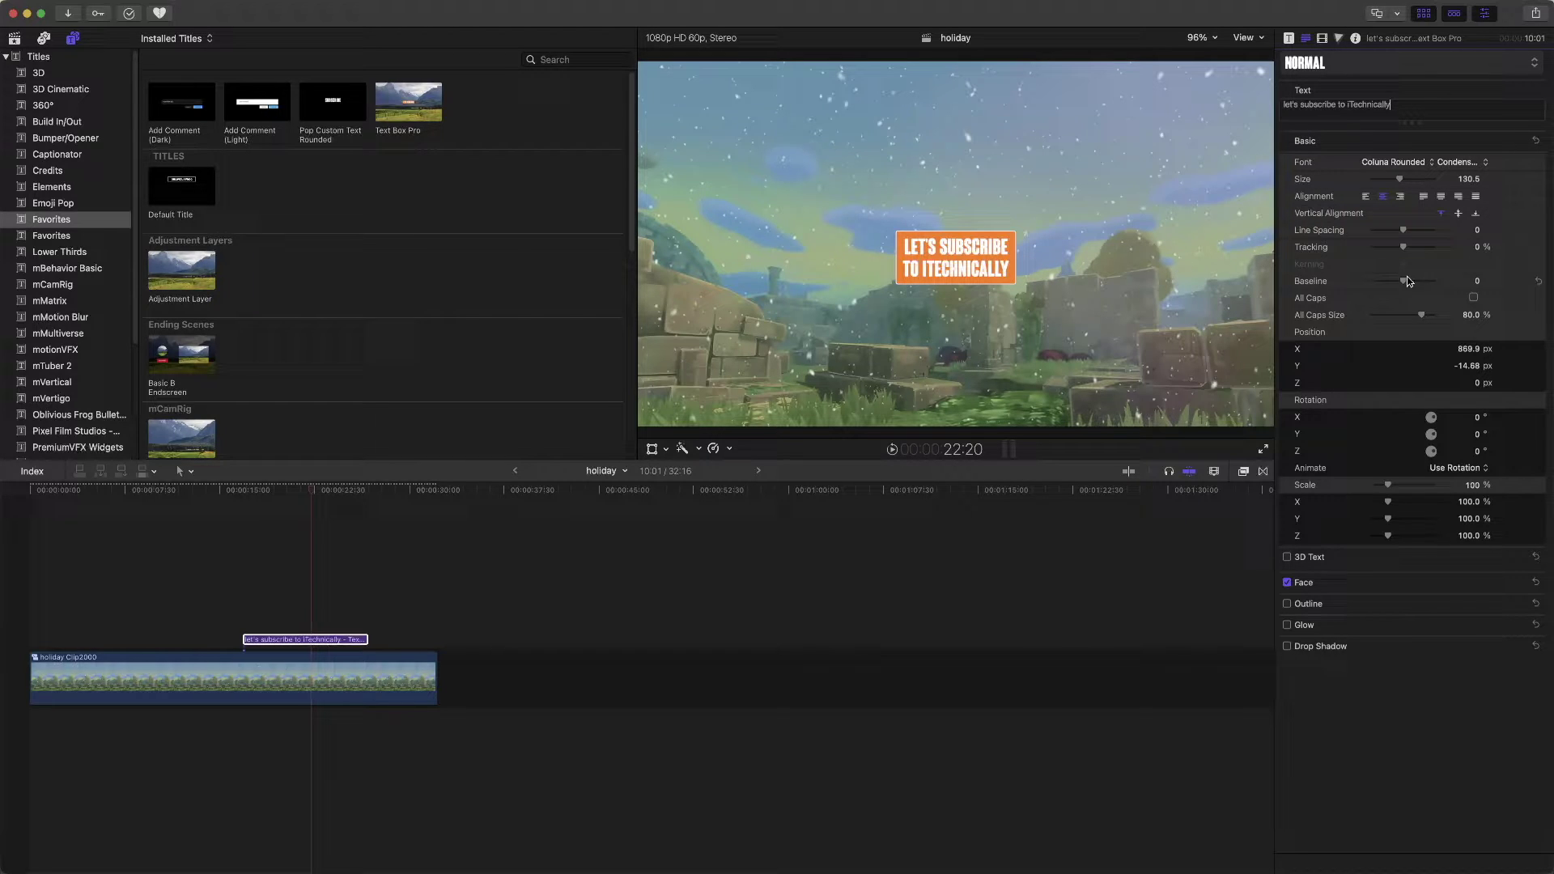
- Set the title text Size to 195, then bring up the box's published parameters
mouse_move(1469, 179)
mouse_down()
mouse_move(1506, 179)
mouse_move(1469, 179)
mouse_up()
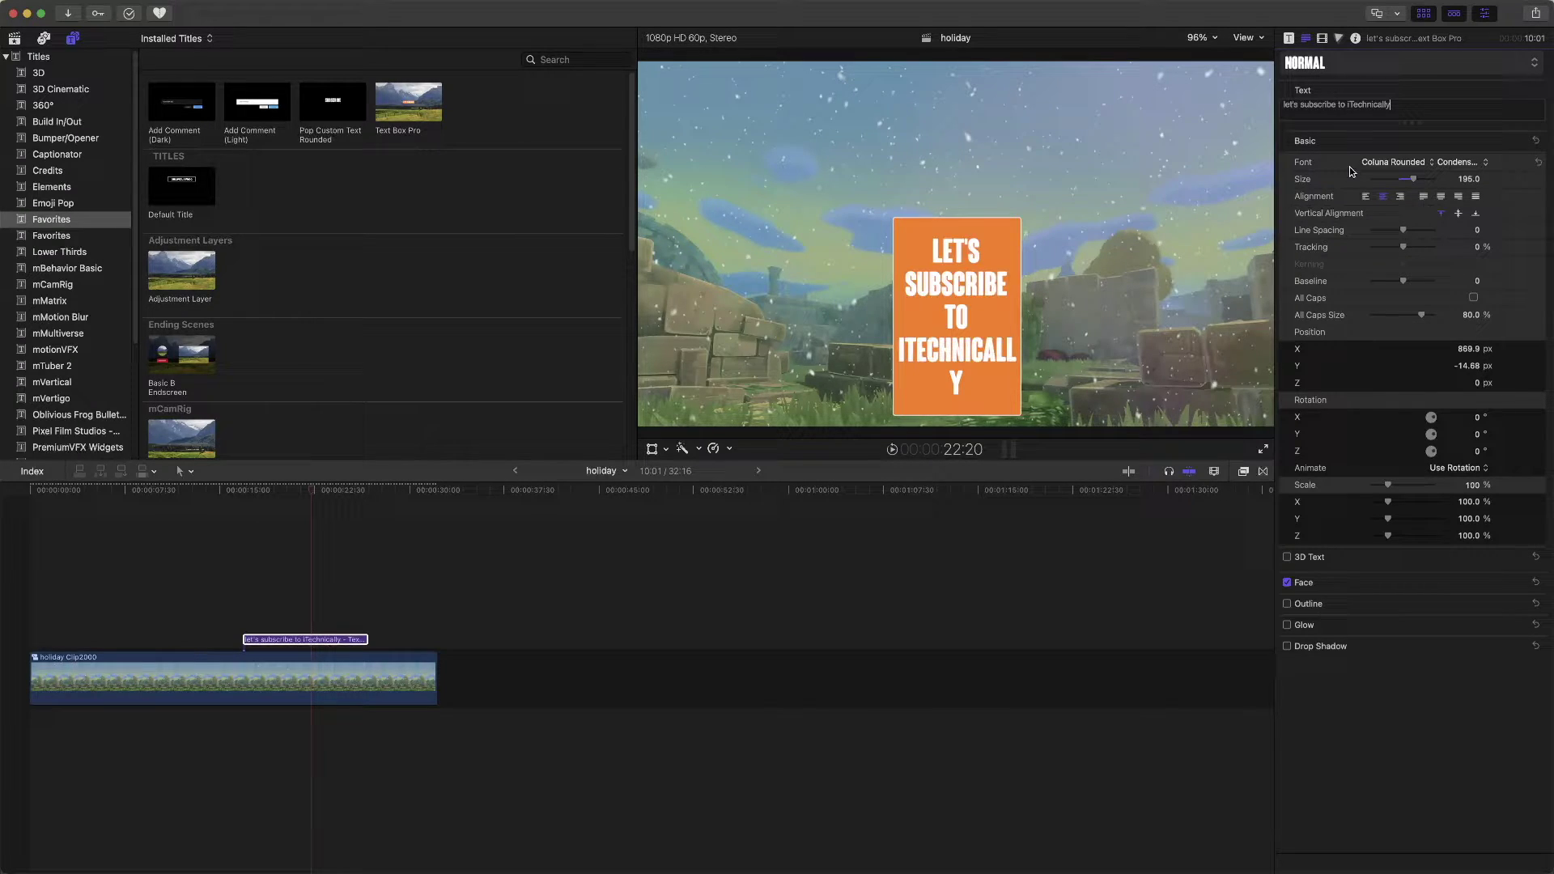
click(1288, 39)
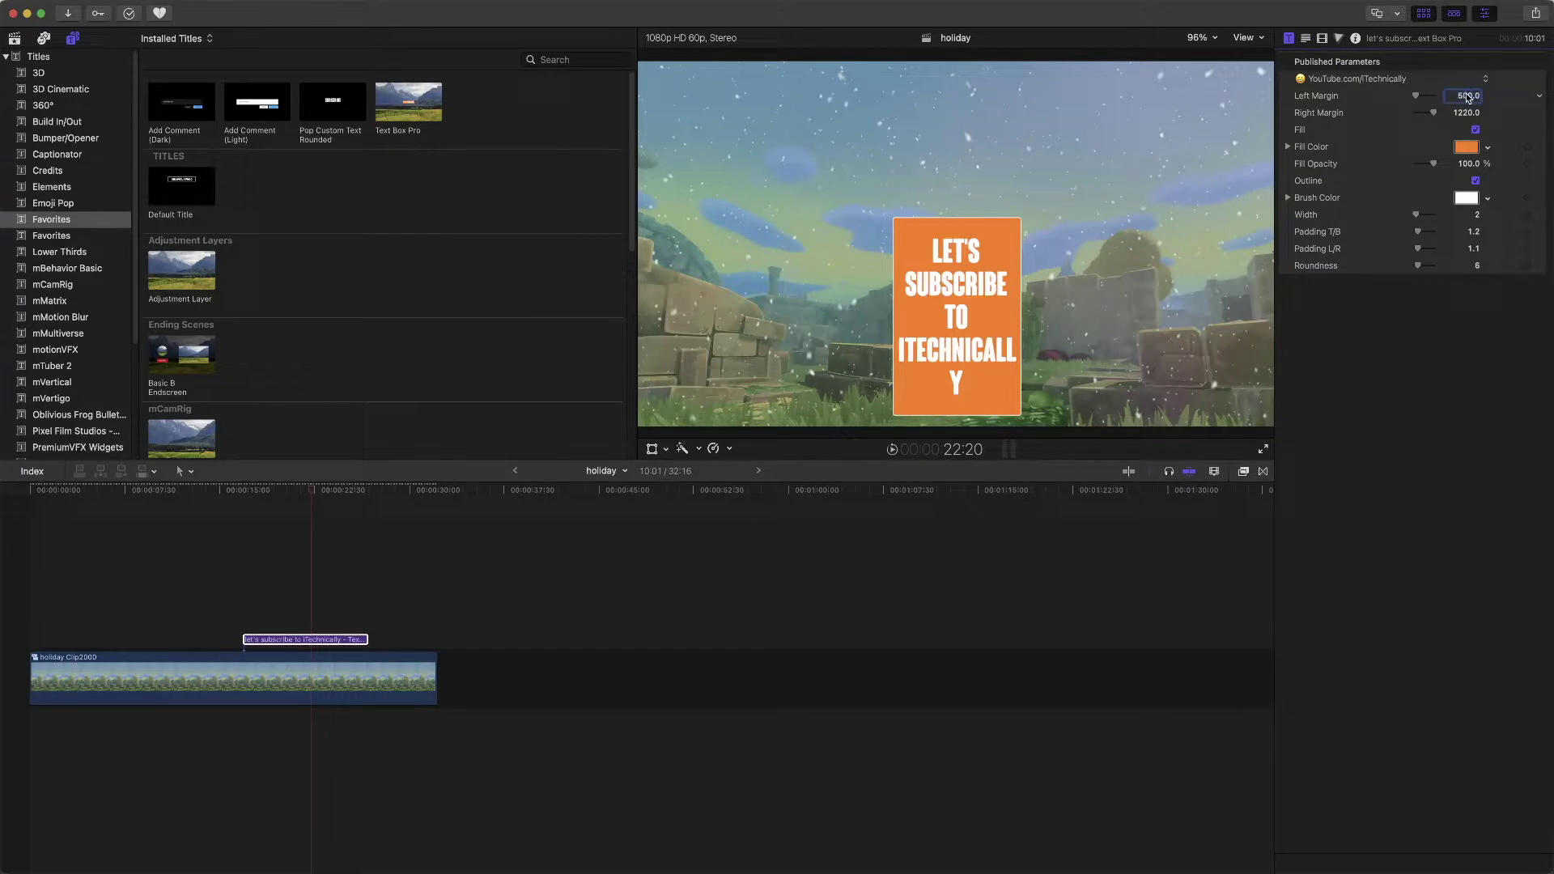
- Set the box's Left Margin to -226 so the title fits on two lines, keeping the orange fill on
drag(1468, 98, 993, 99)
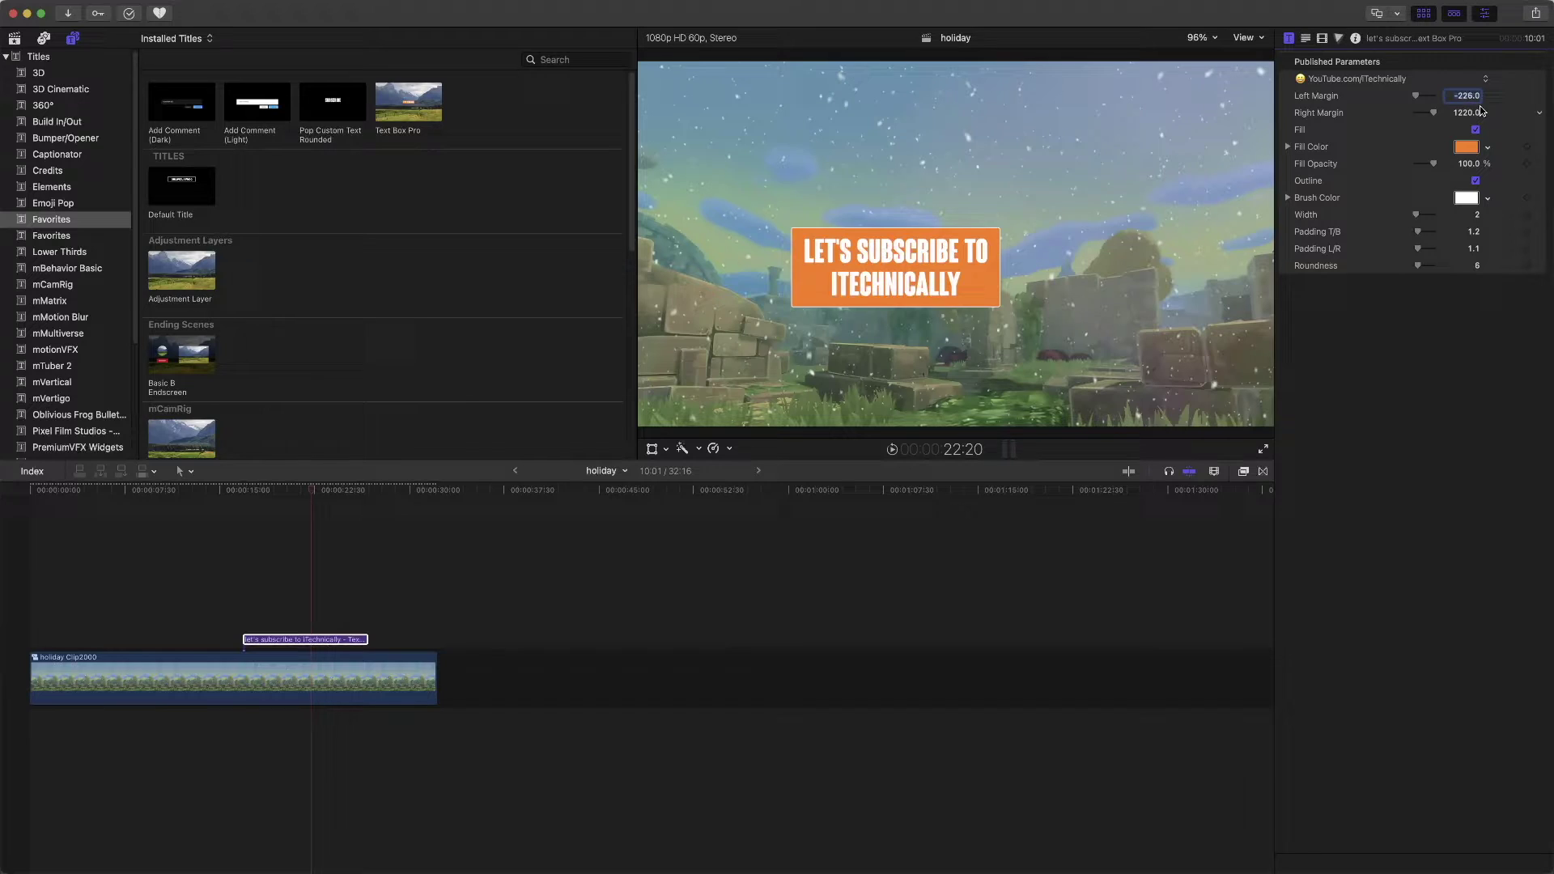
click(1476, 130)
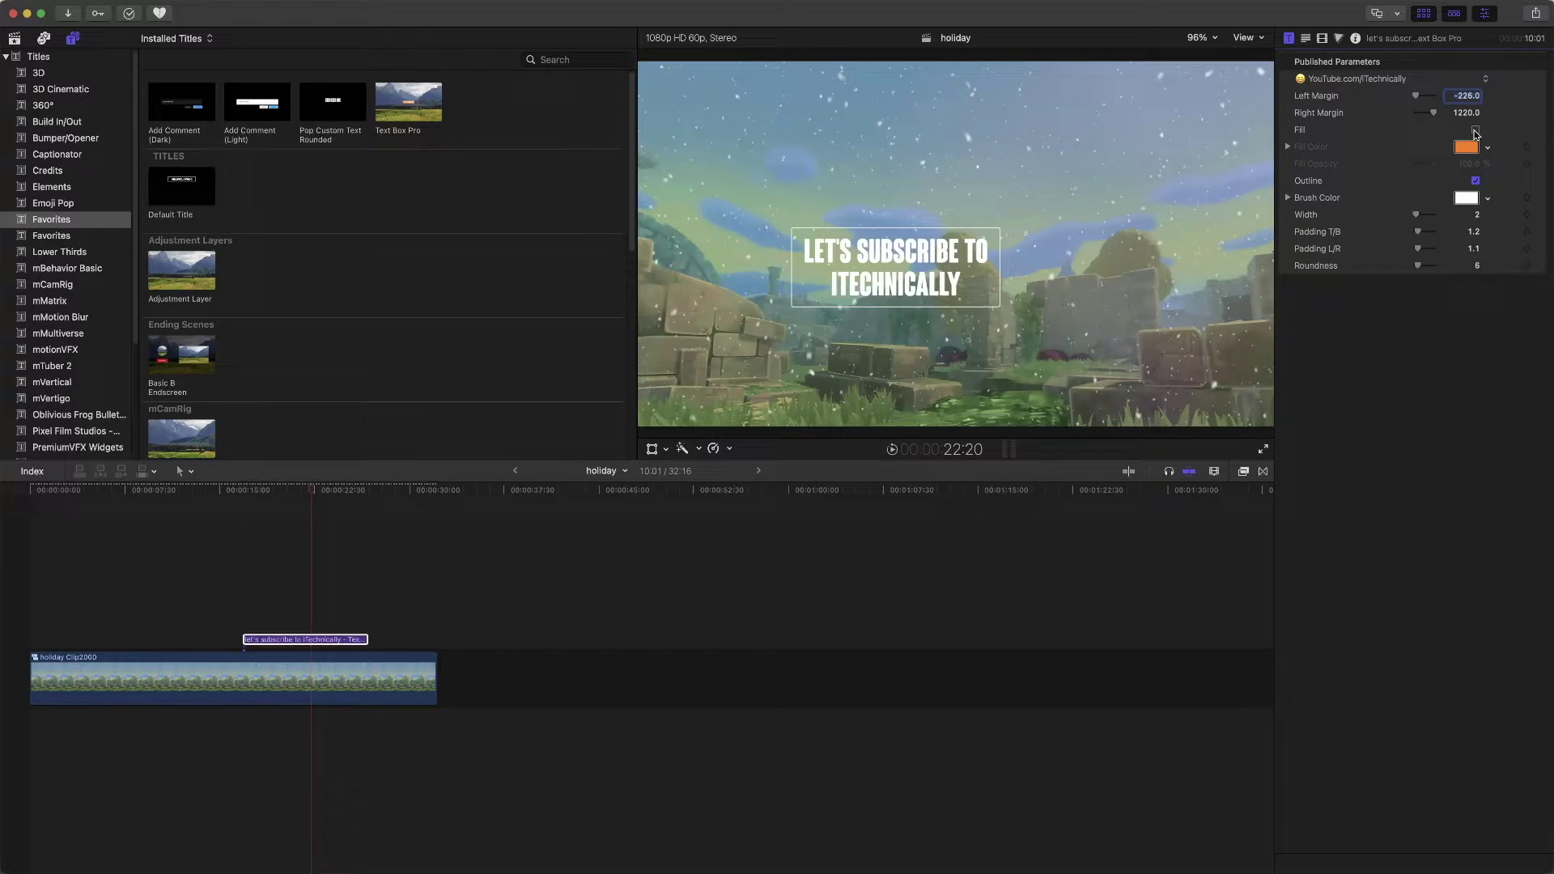
click(1475, 131)
click(1476, 131)
click(1476, 130)
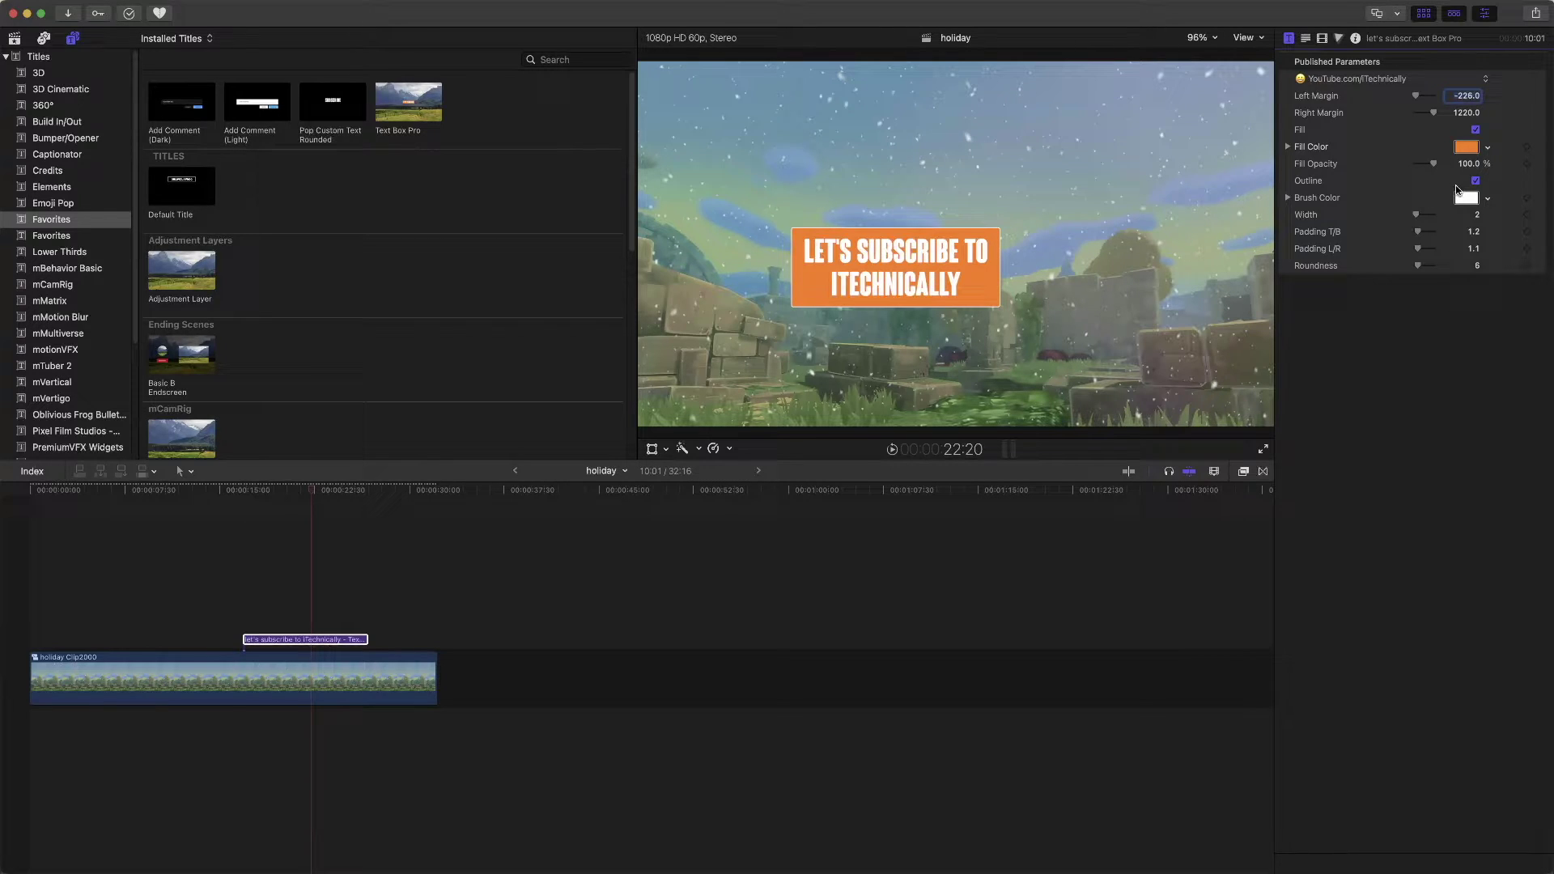
- Try a pink colour for the box's outline
click(1470, 199)
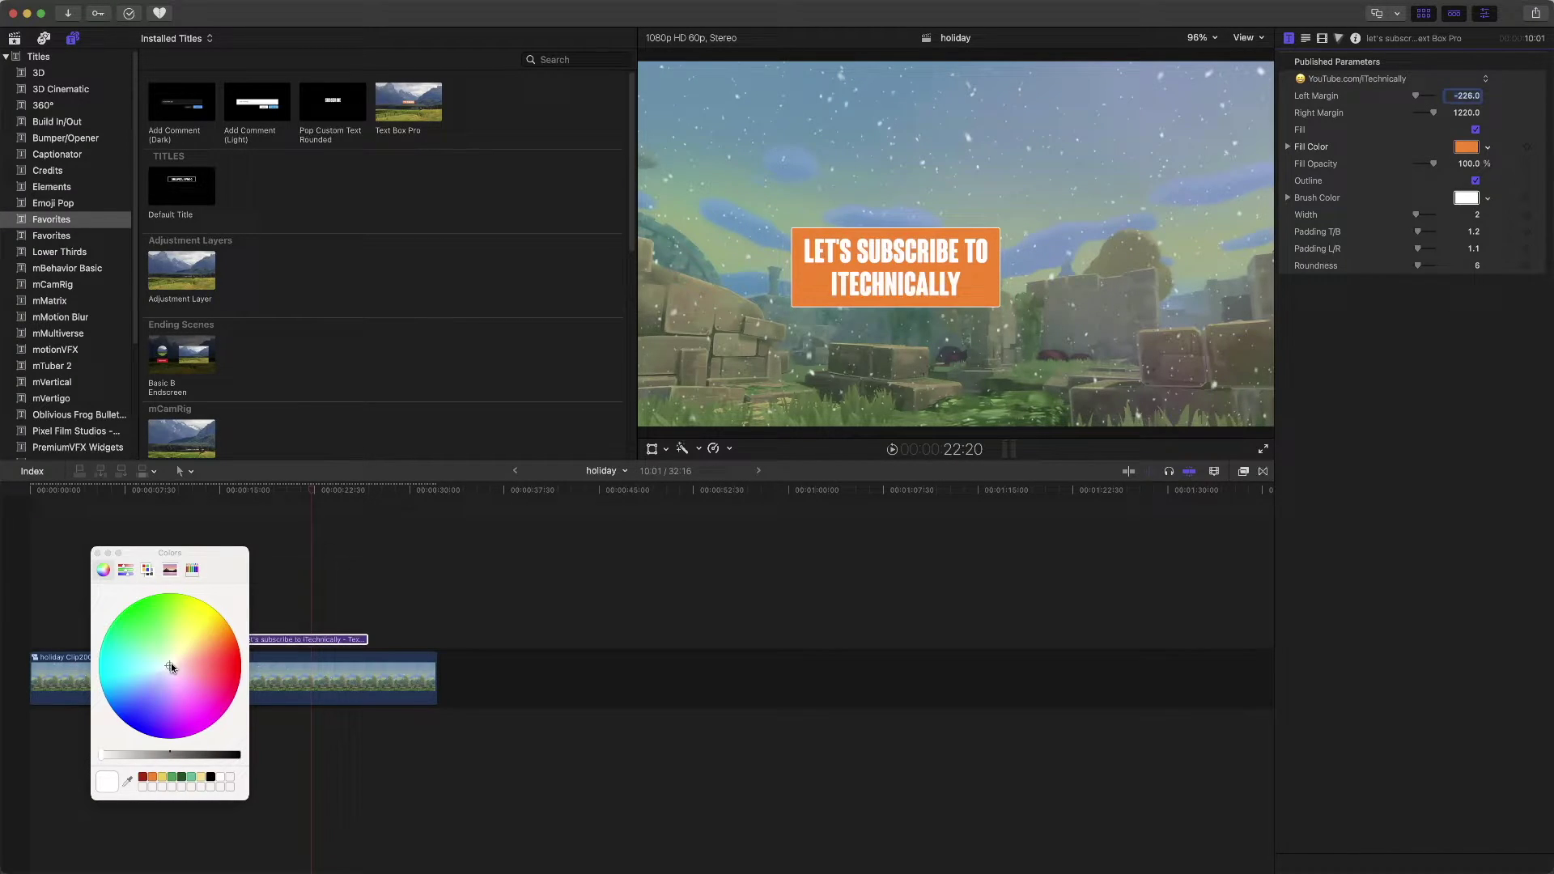
drag(180, 680, 203, 701)
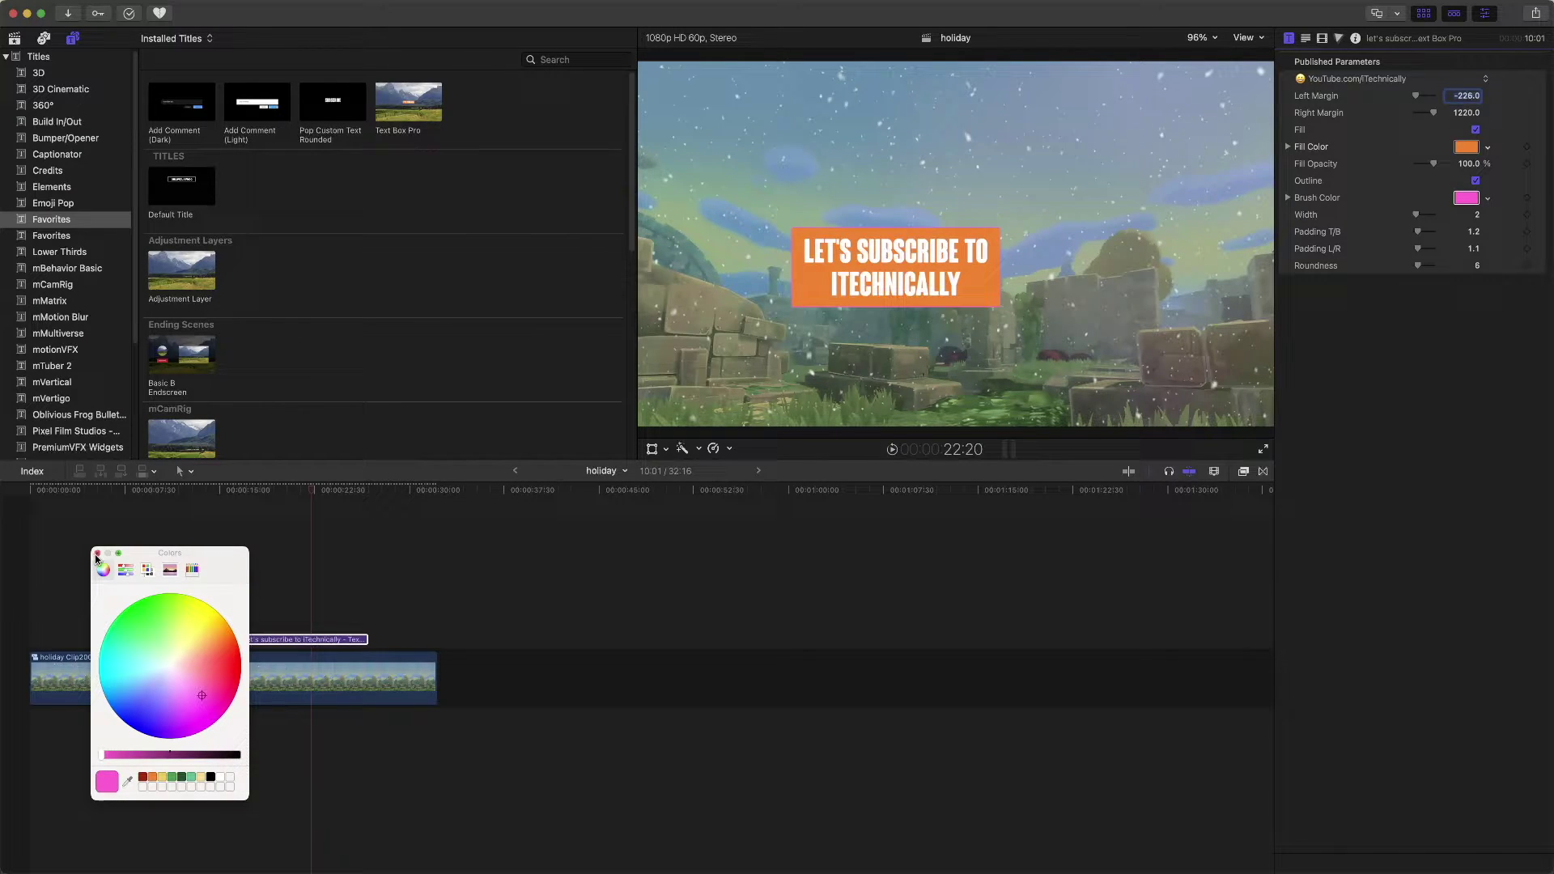
click(97, 554)
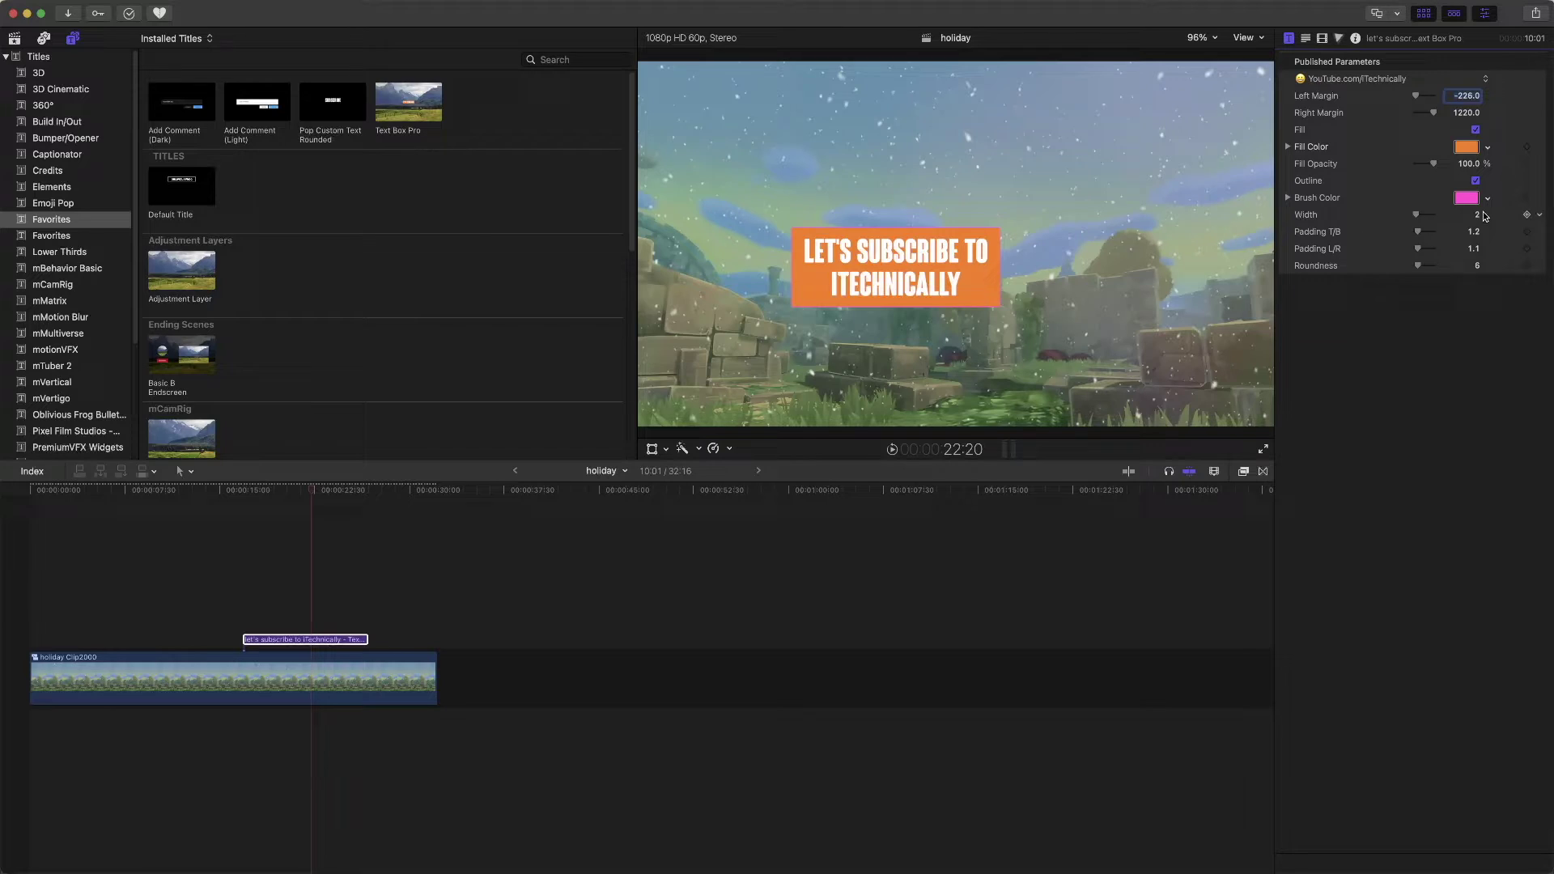
- Thicken the box outline to 13 and change its colour to black
drag(1477, 217, 1485, 199)
click(1466, 198)
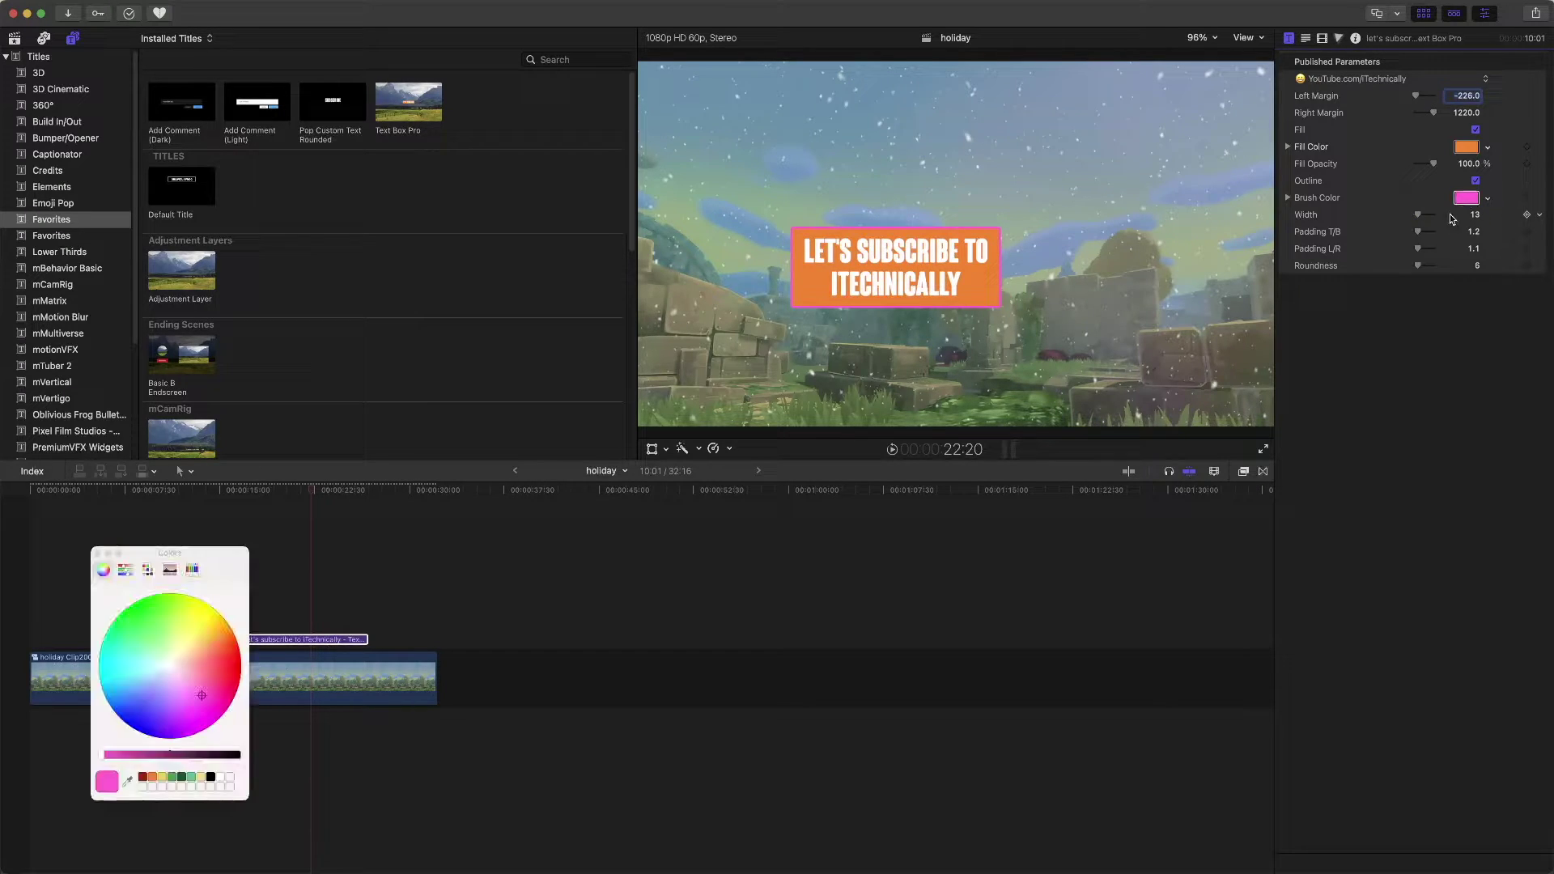
click(212, 778)
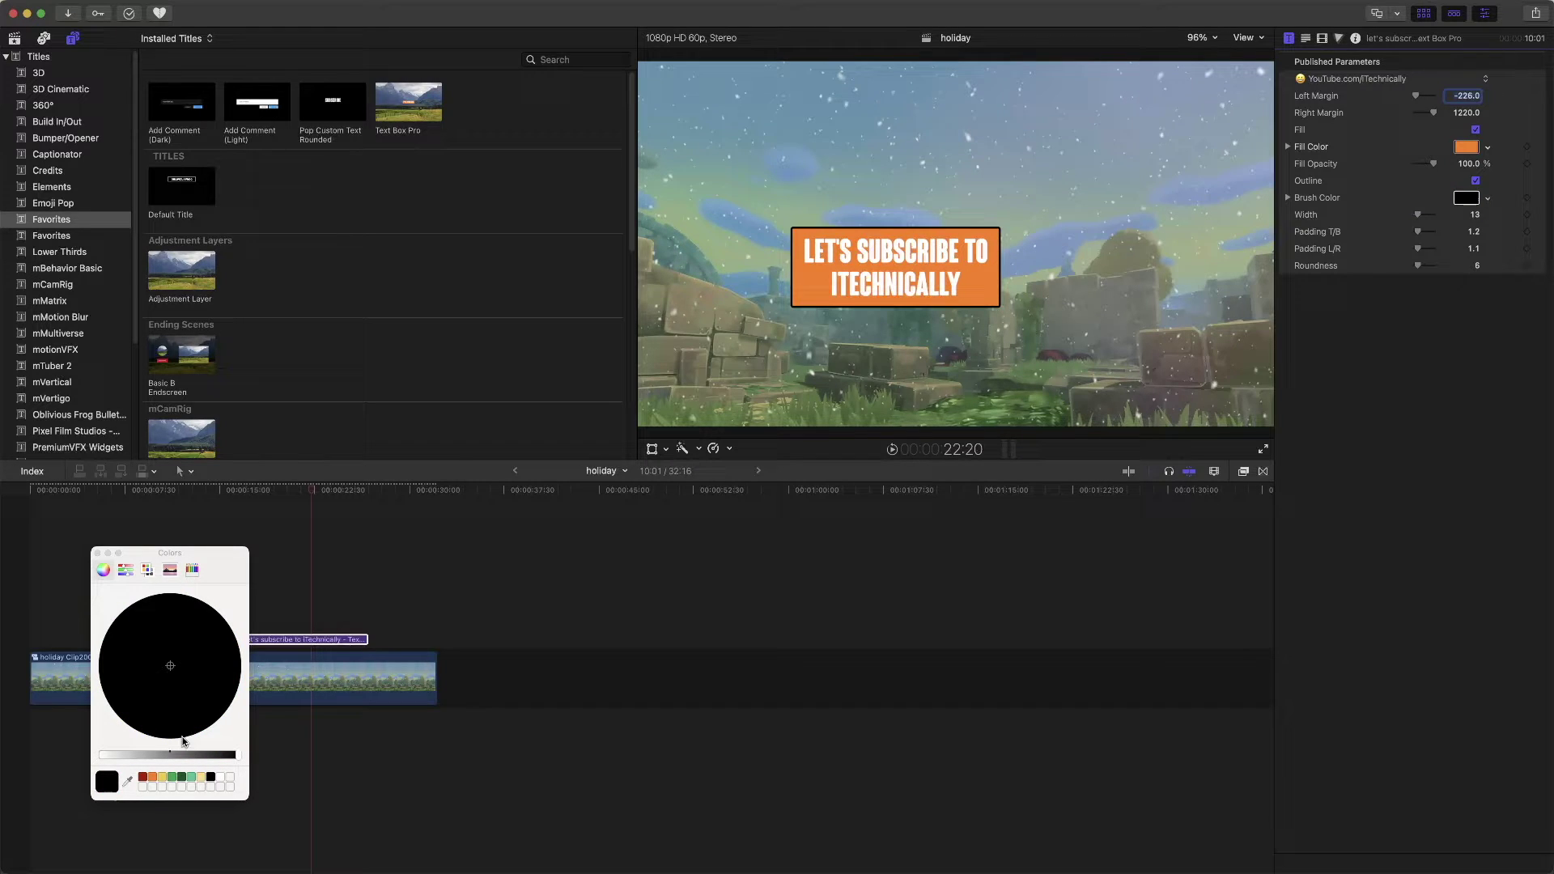
click(98, 554)
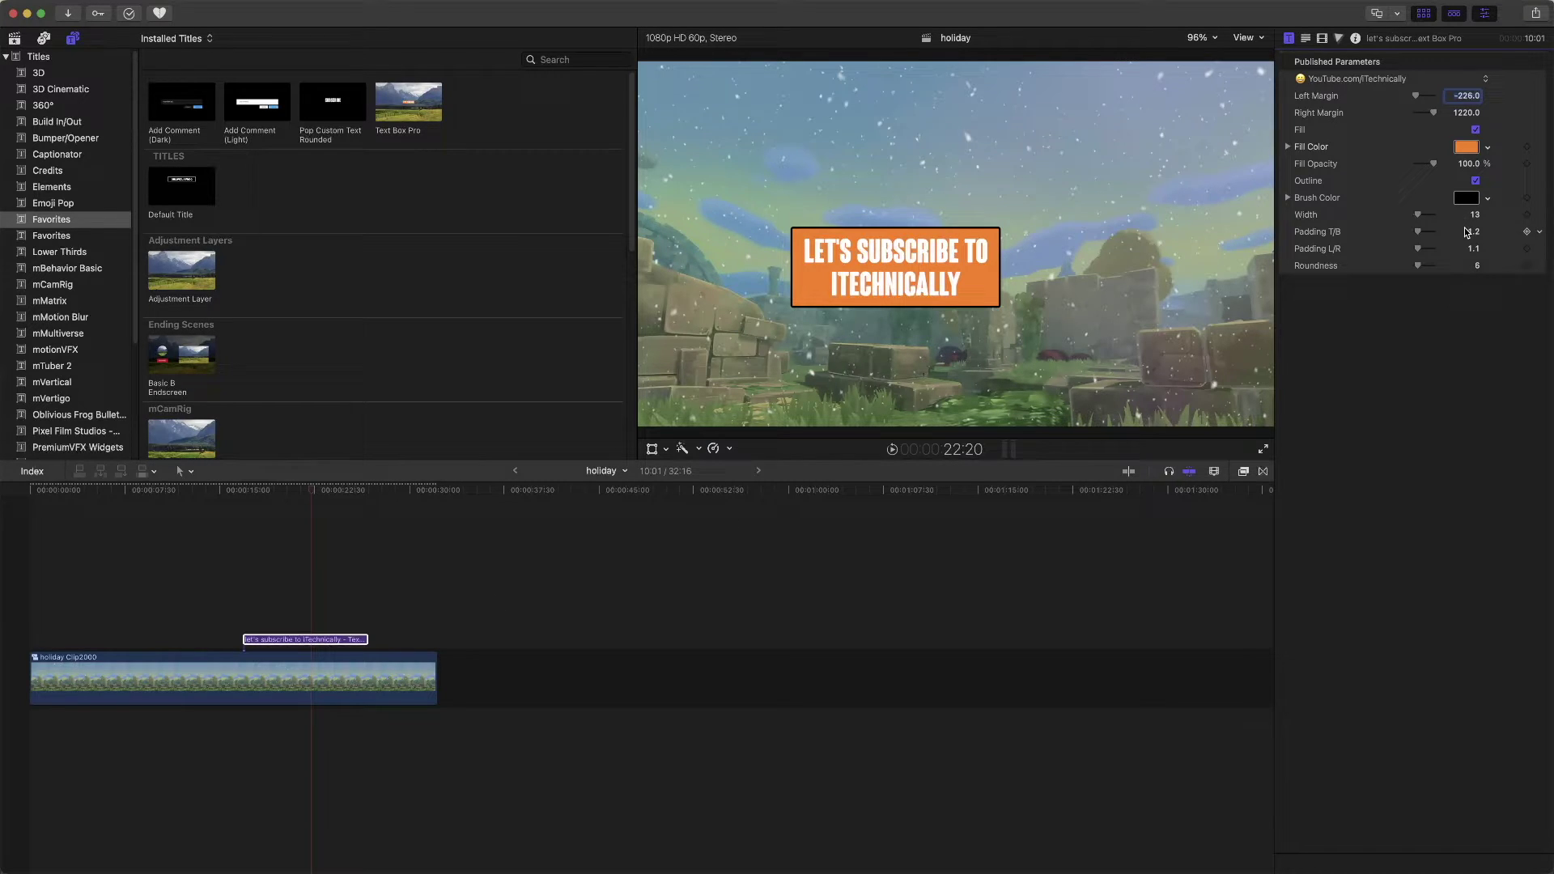
- Increase the box padding to T/B 2.27 and L/R 1.67
drag(1467, 233, 1470, 232)
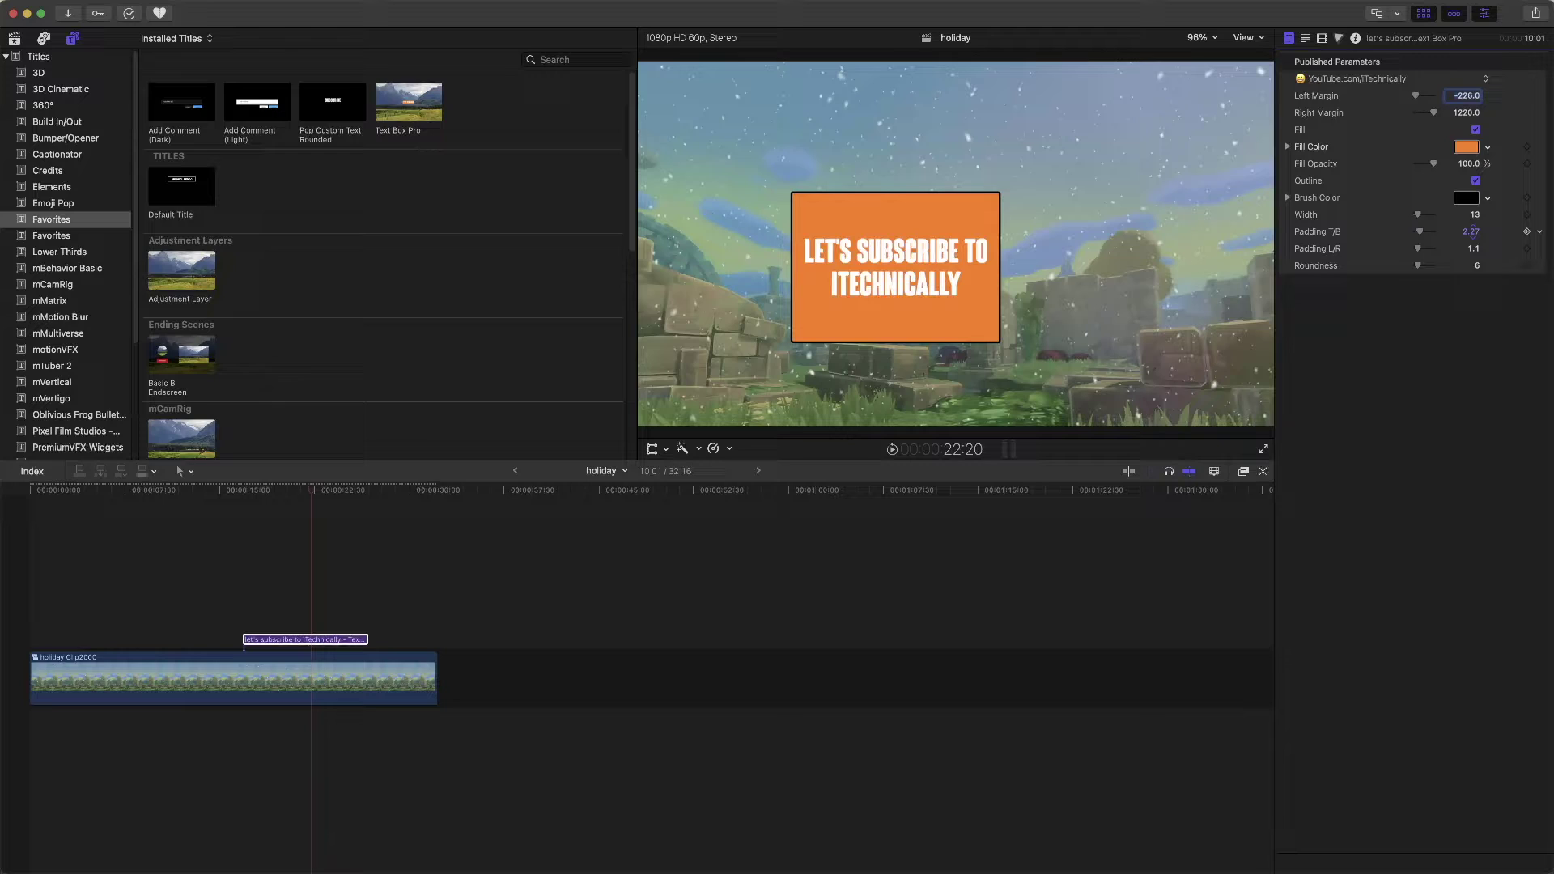
drag(1472, 250, 1471, 248)
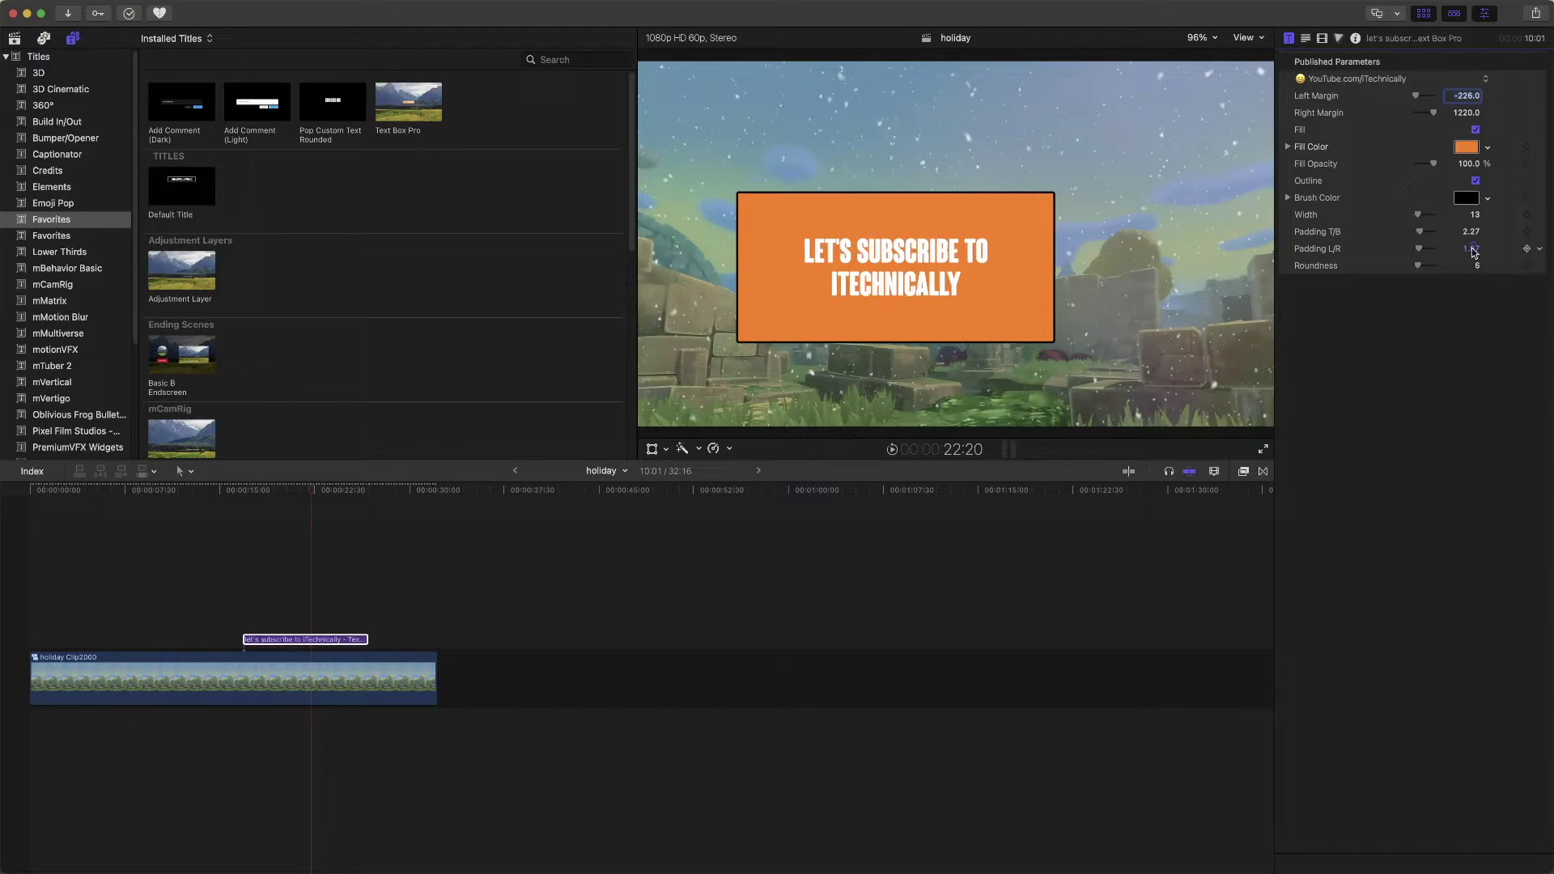
click(1305, 38)
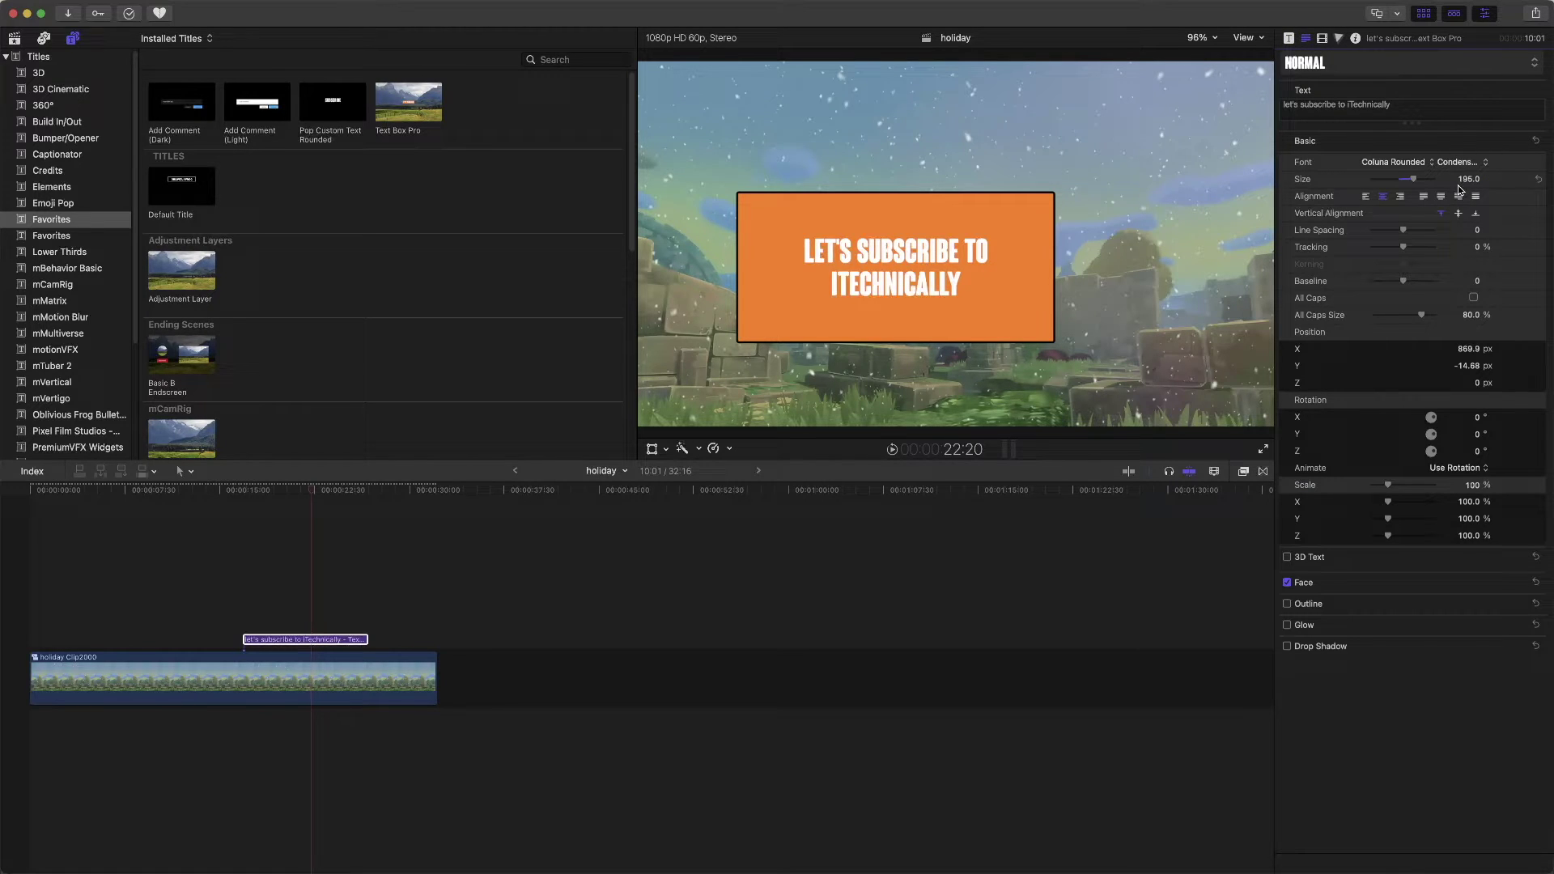
- Set text Size to 260 and move the box up and right to X 1231, Y 244.94
mouse_move(1468, 179)
mouse_down()
mouse_move(1499, 179)
mouse_move(1479, 179)
mouse_up()
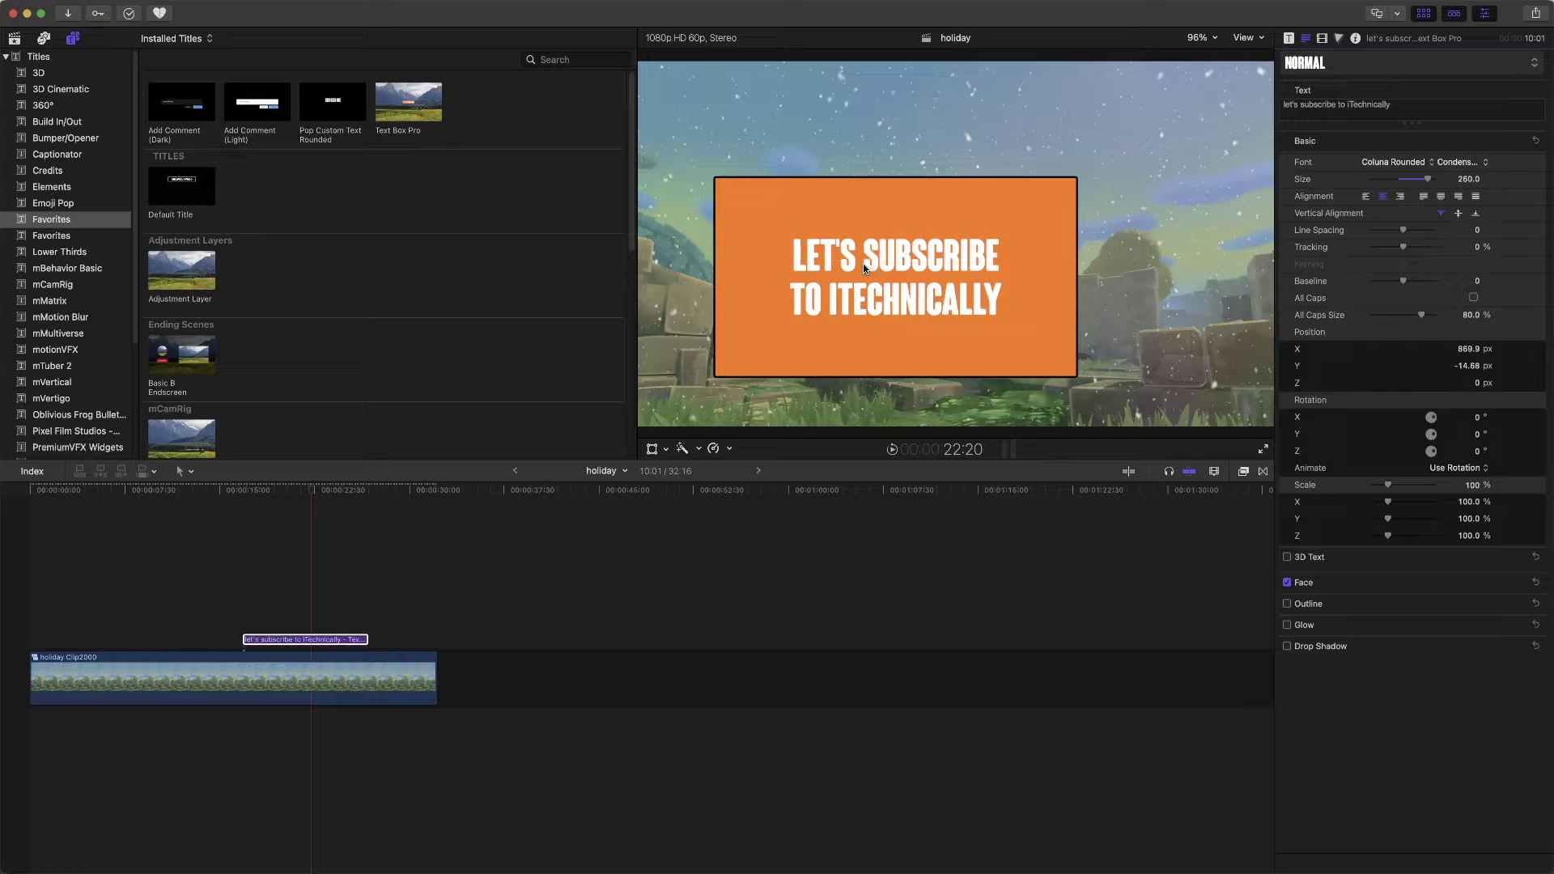
drag(865, 275, 925, 210)
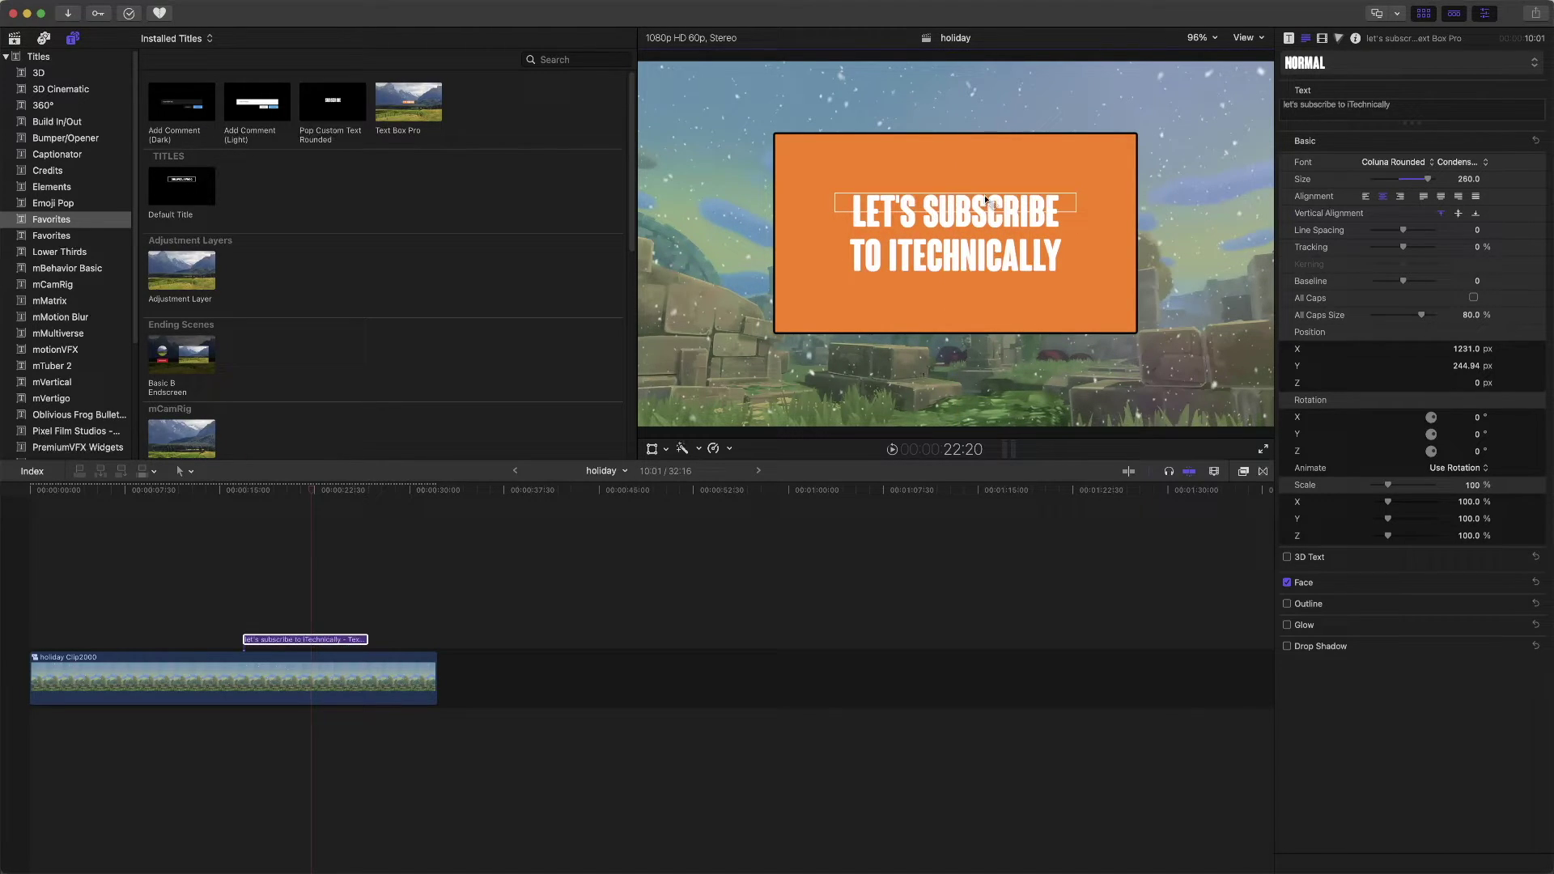
- Change the title text to 'text box pro' and enlarge it to about 364 so it wraps onto two lines
click(1412, 106)
drag(1417, 107, 1268, 104)
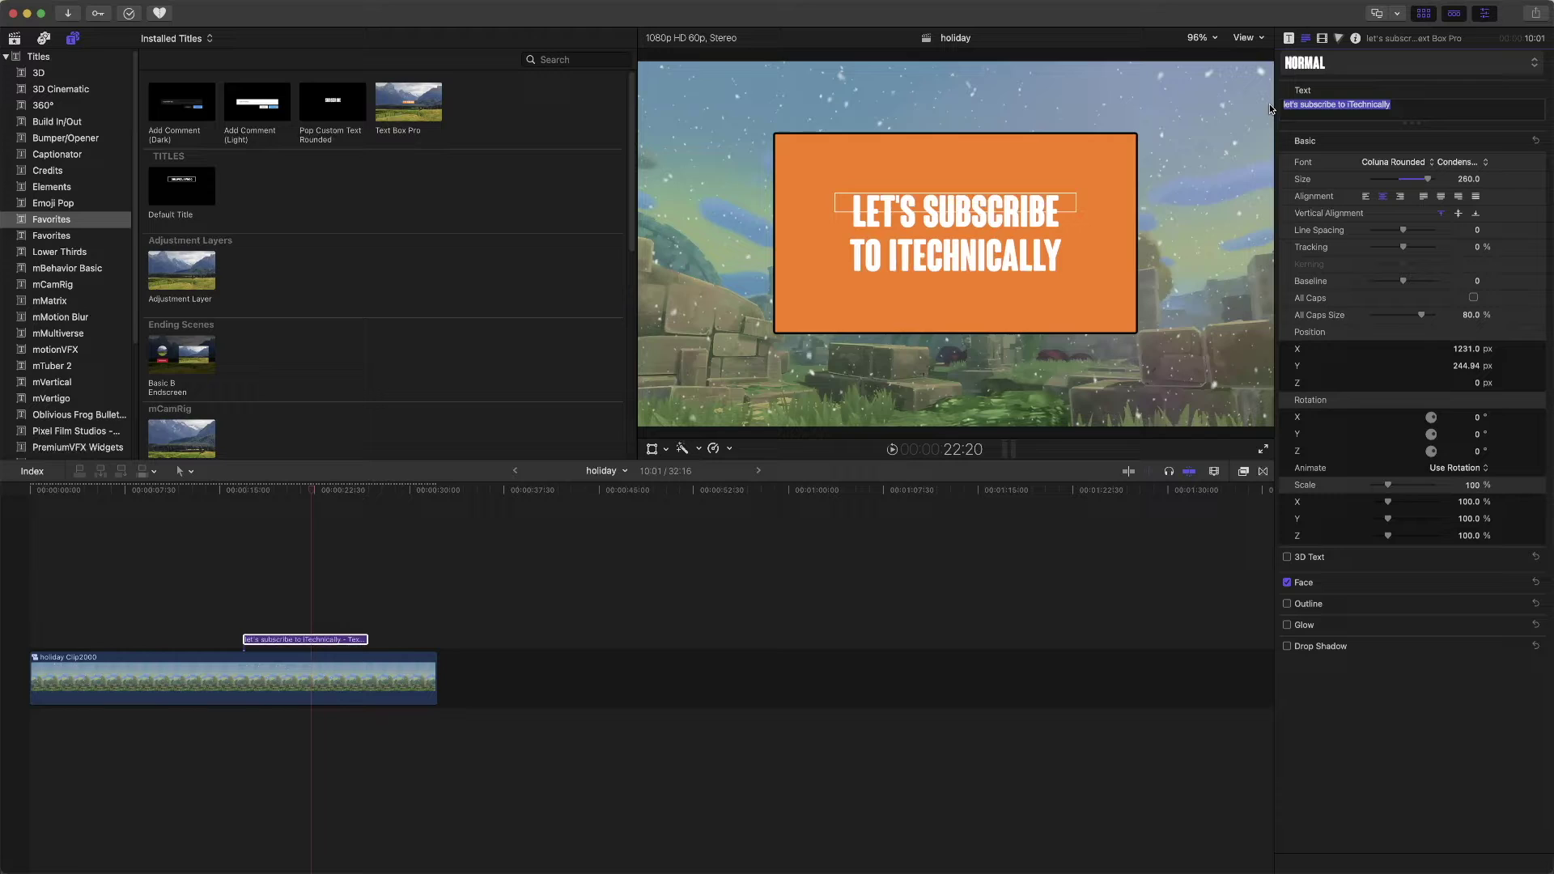
text(te)
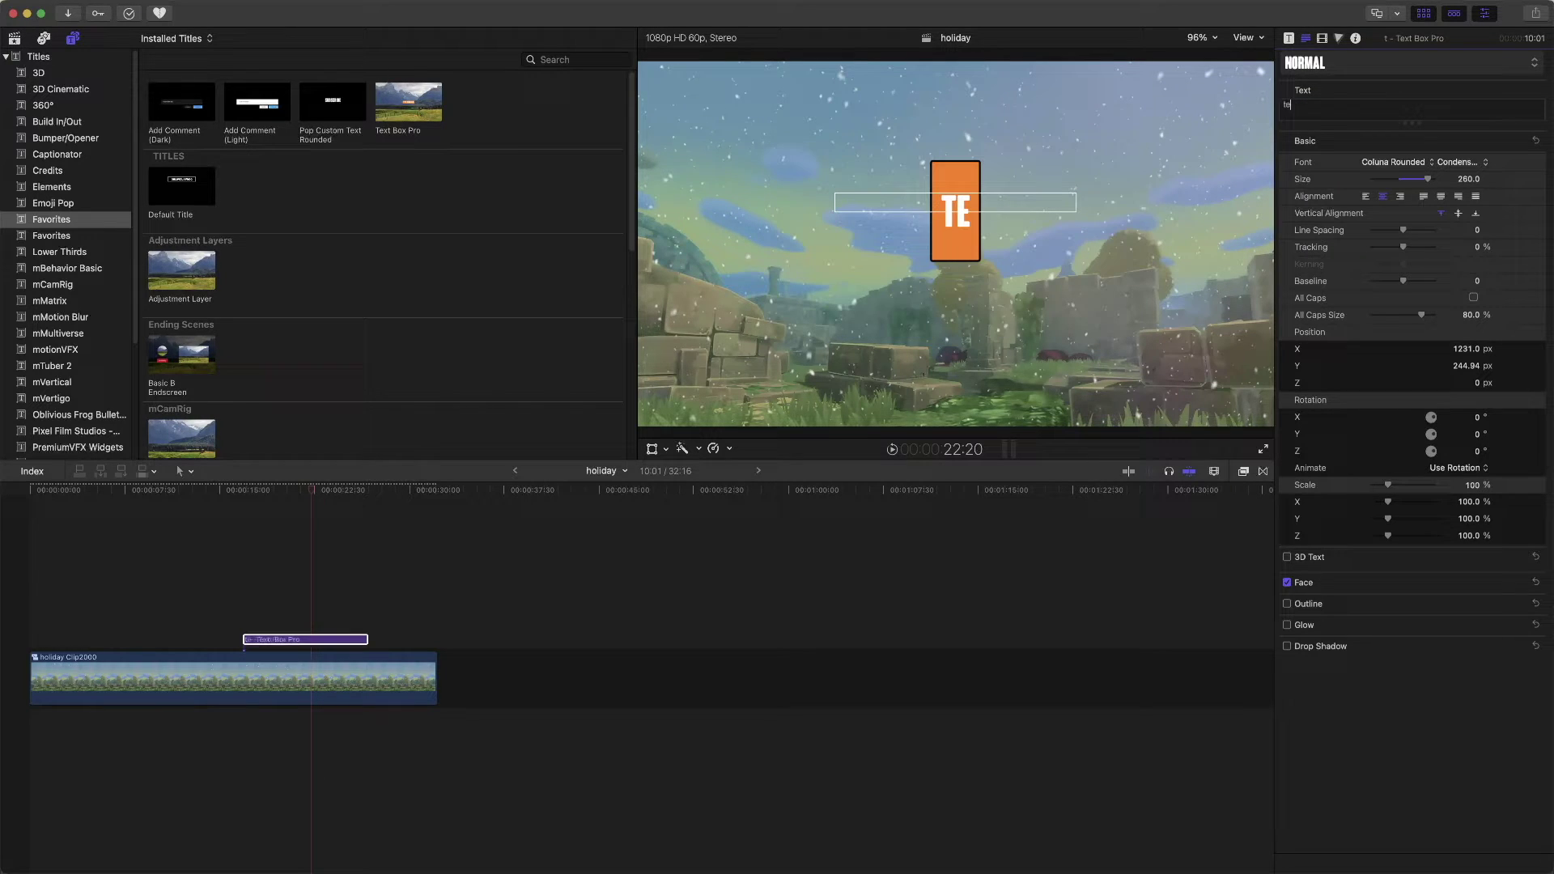
text(xt b)
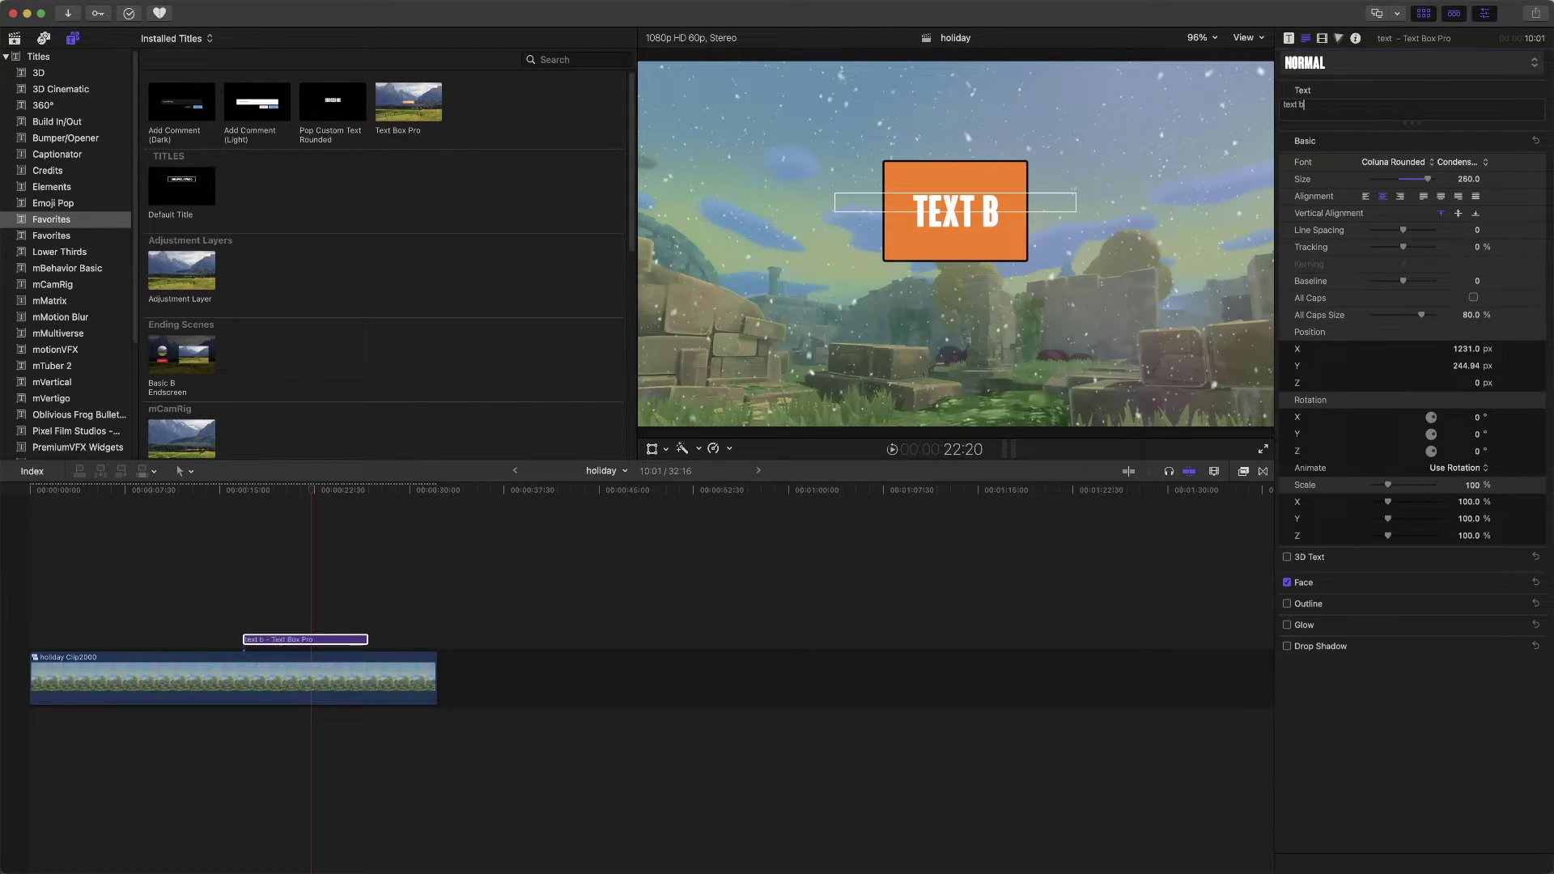
text(ox pro)
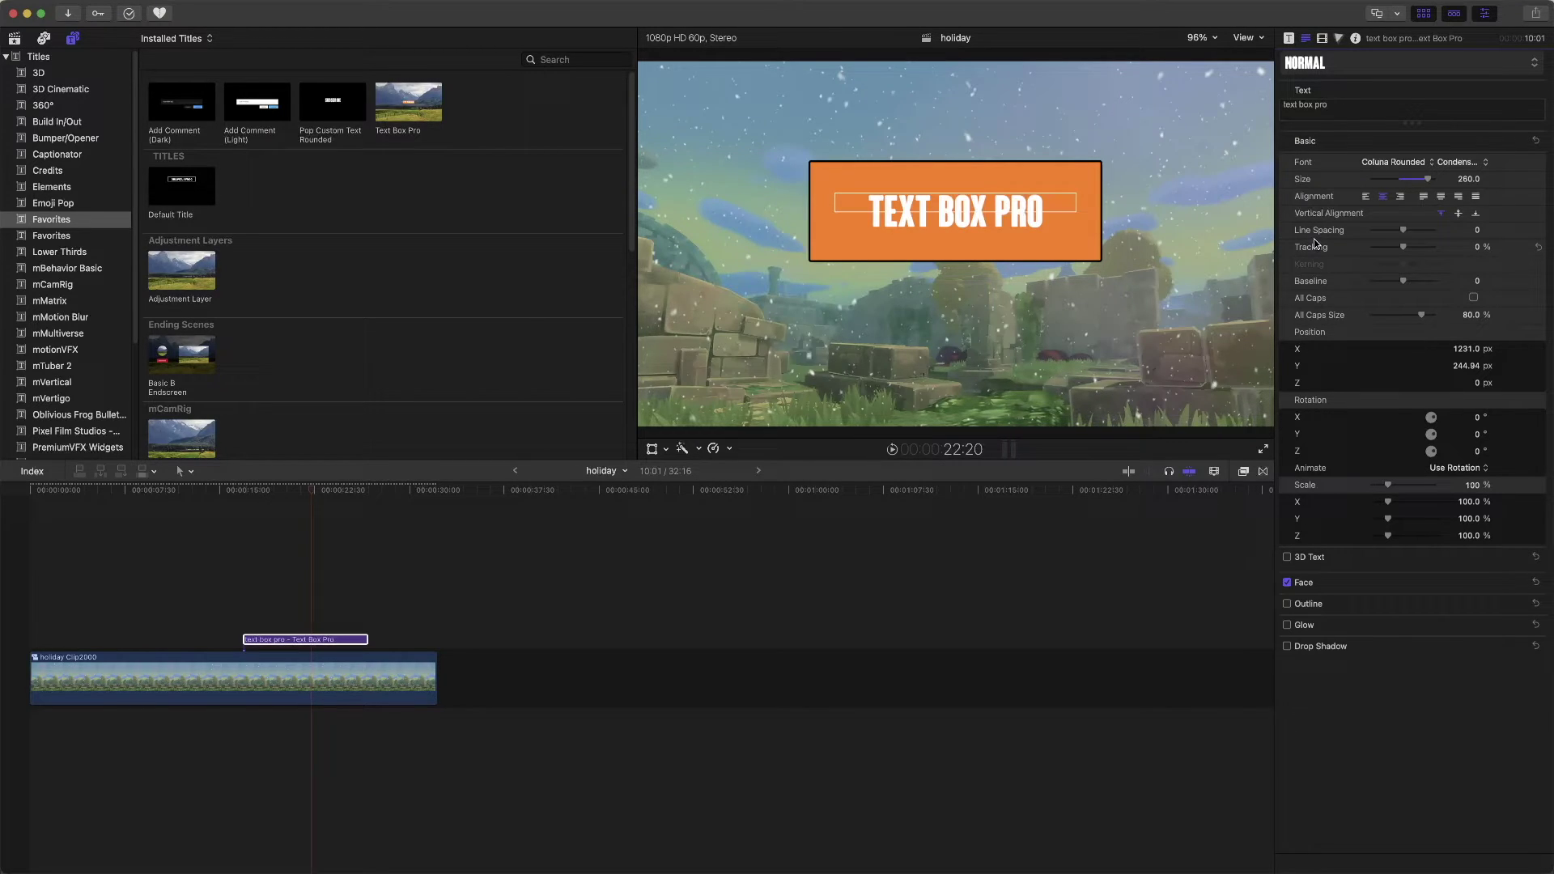
mouse_move(1470, 181)
mouse_down()
mouse_move(1502, 180)
mouse_move(1469, 181)
mouse_up()
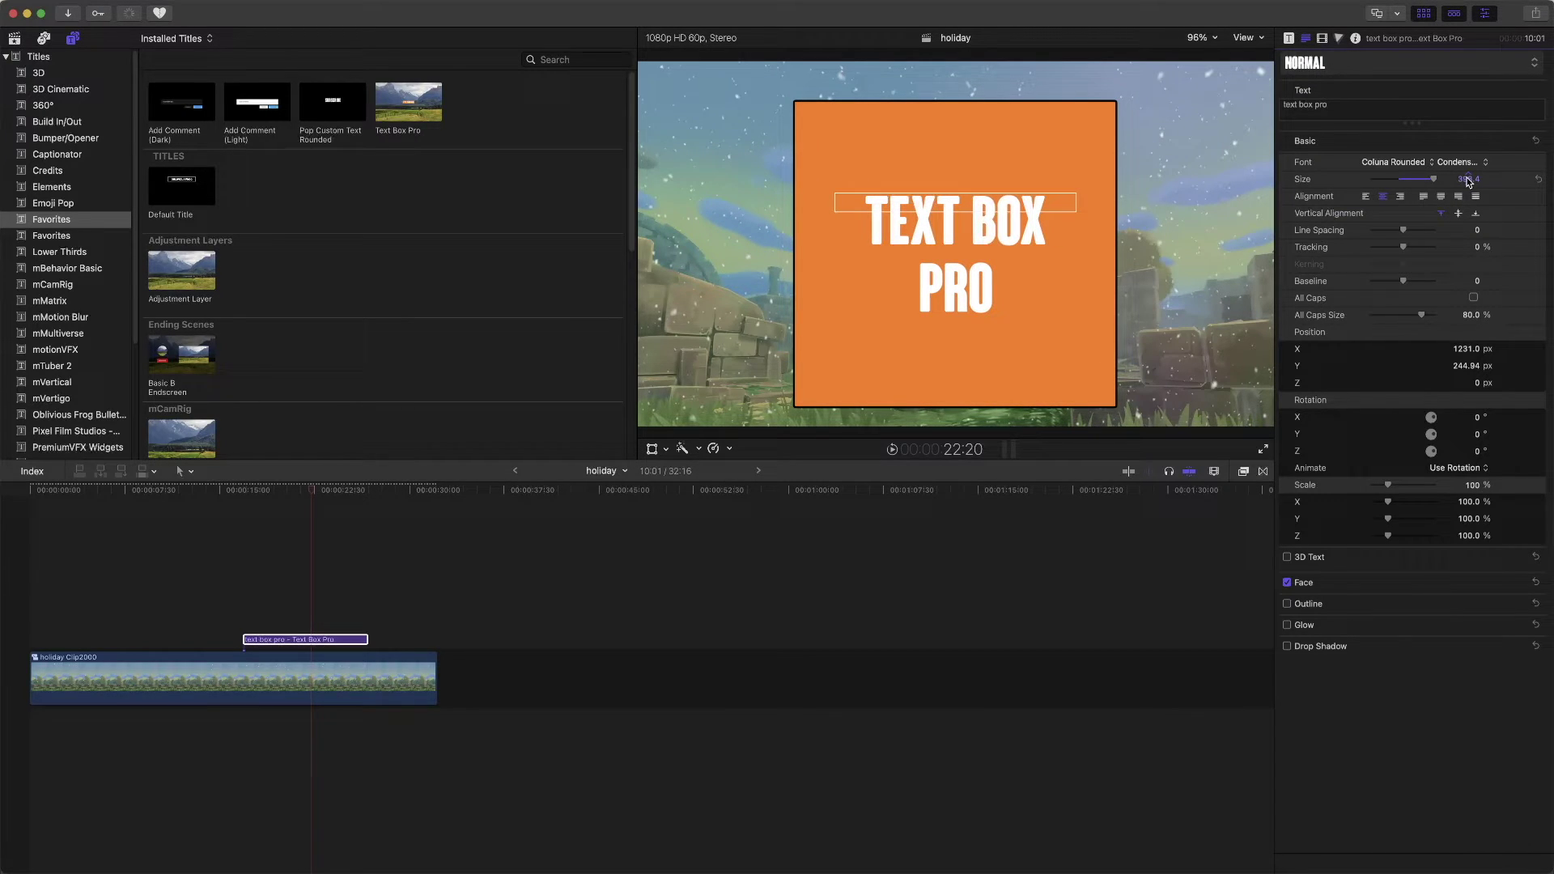
- Tighten the box padding to T/B 1.17 and L/R 1.25
click(1336, 107)
click(1288, 39)
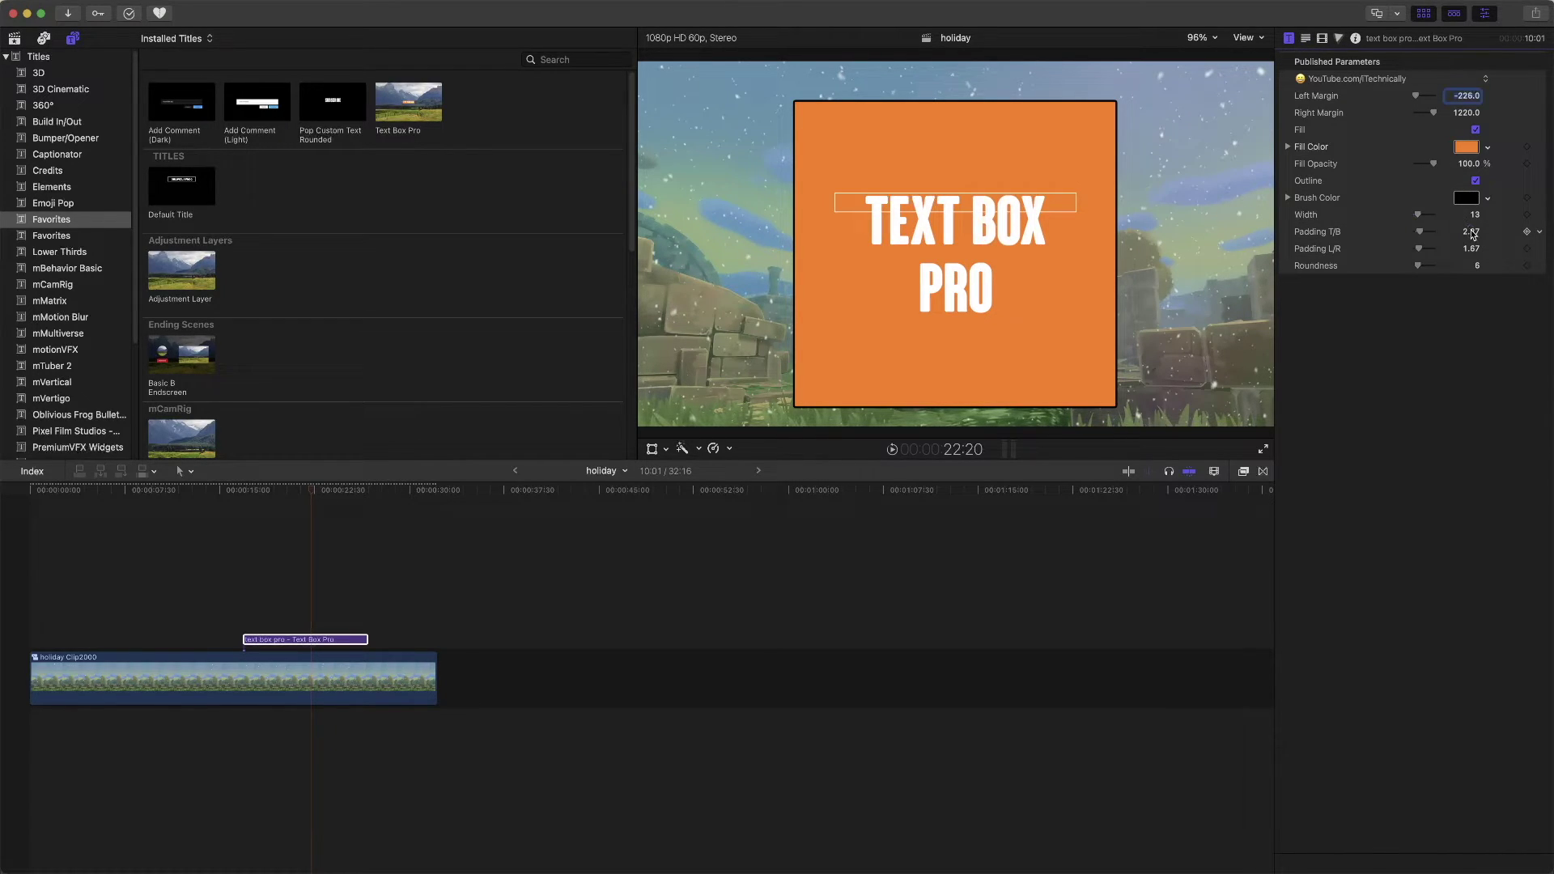
mouse_move(1474, 234)
mouse_down()
mouse_move(1449, 234)
mouse_move(1471, 231)
mouse_up()
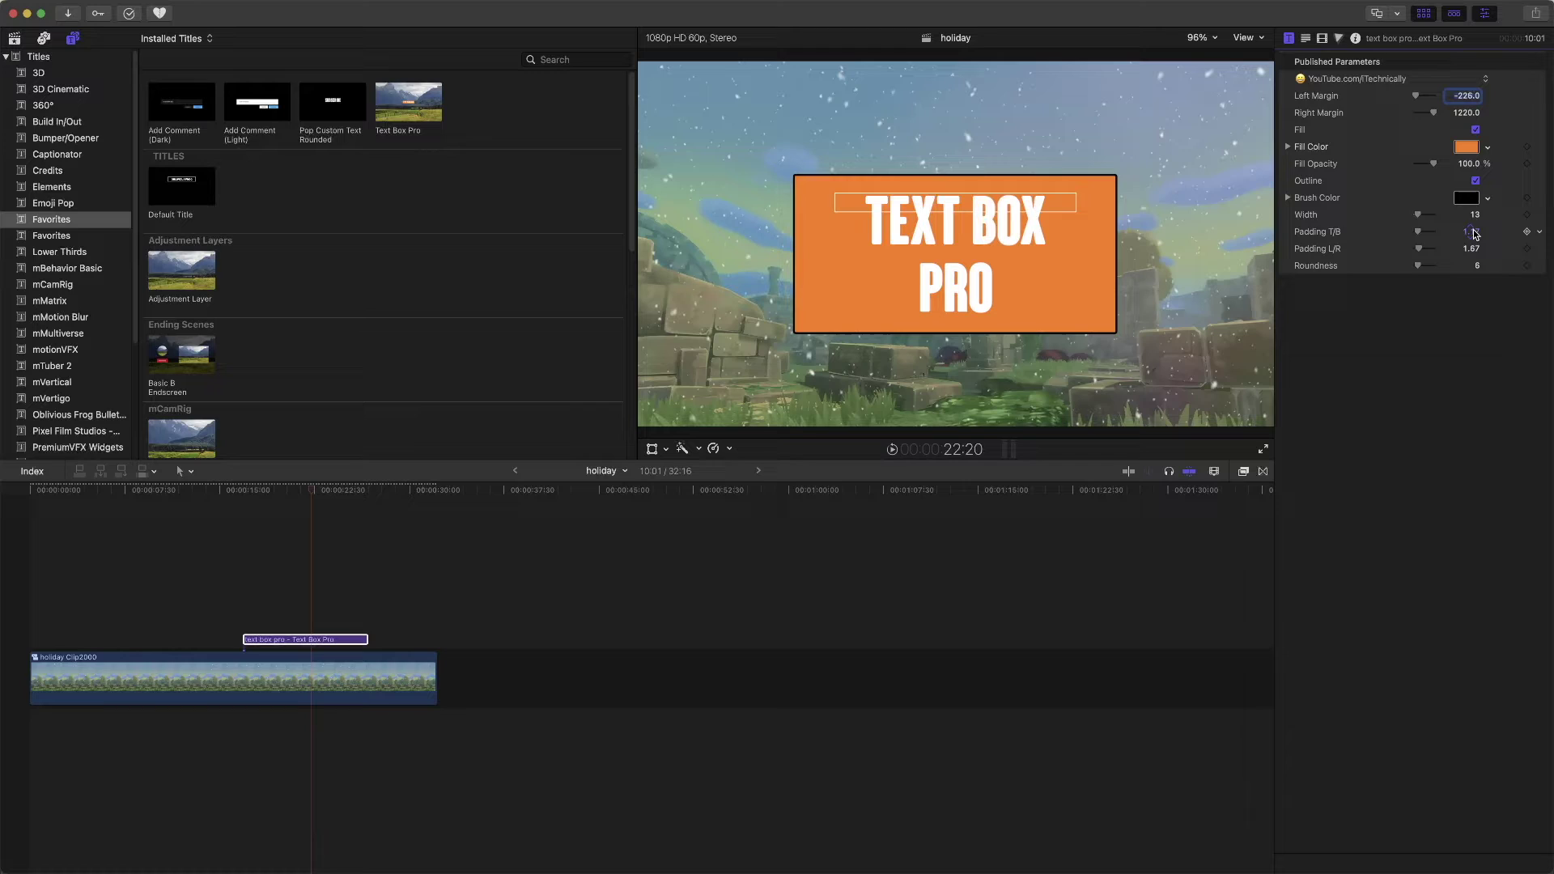
drag(1471, 250, 1481, 249)
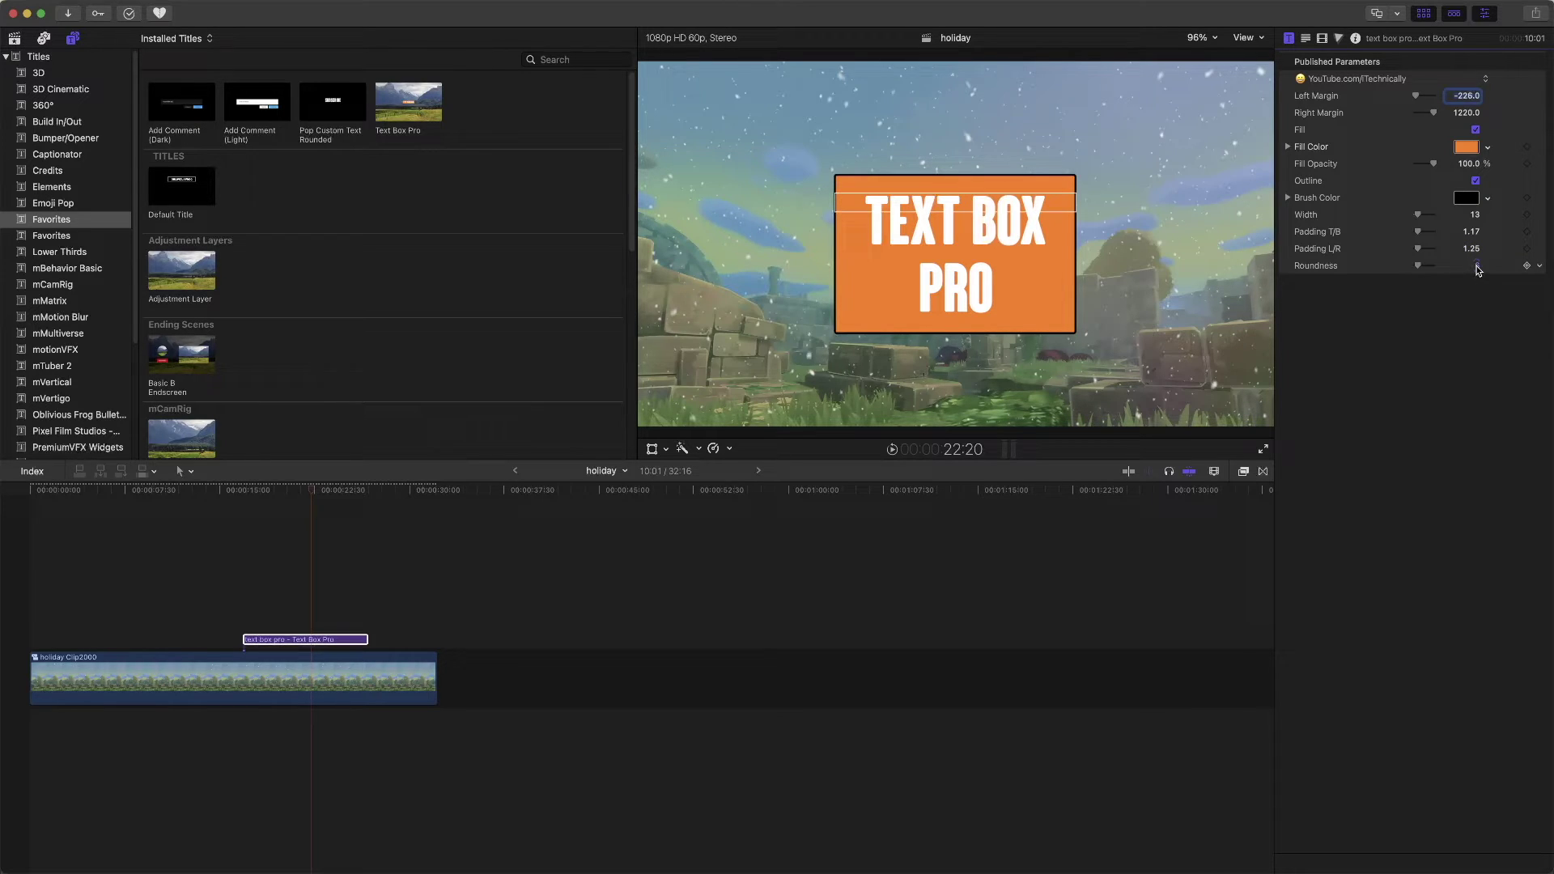
- Set the orange box's Roundness to 239 for pill-like corners
mouse_move(1478, 269)
mouse_down()
mouse_move(1526, 269)
mouse_move(1477, 269)
mouse_up()
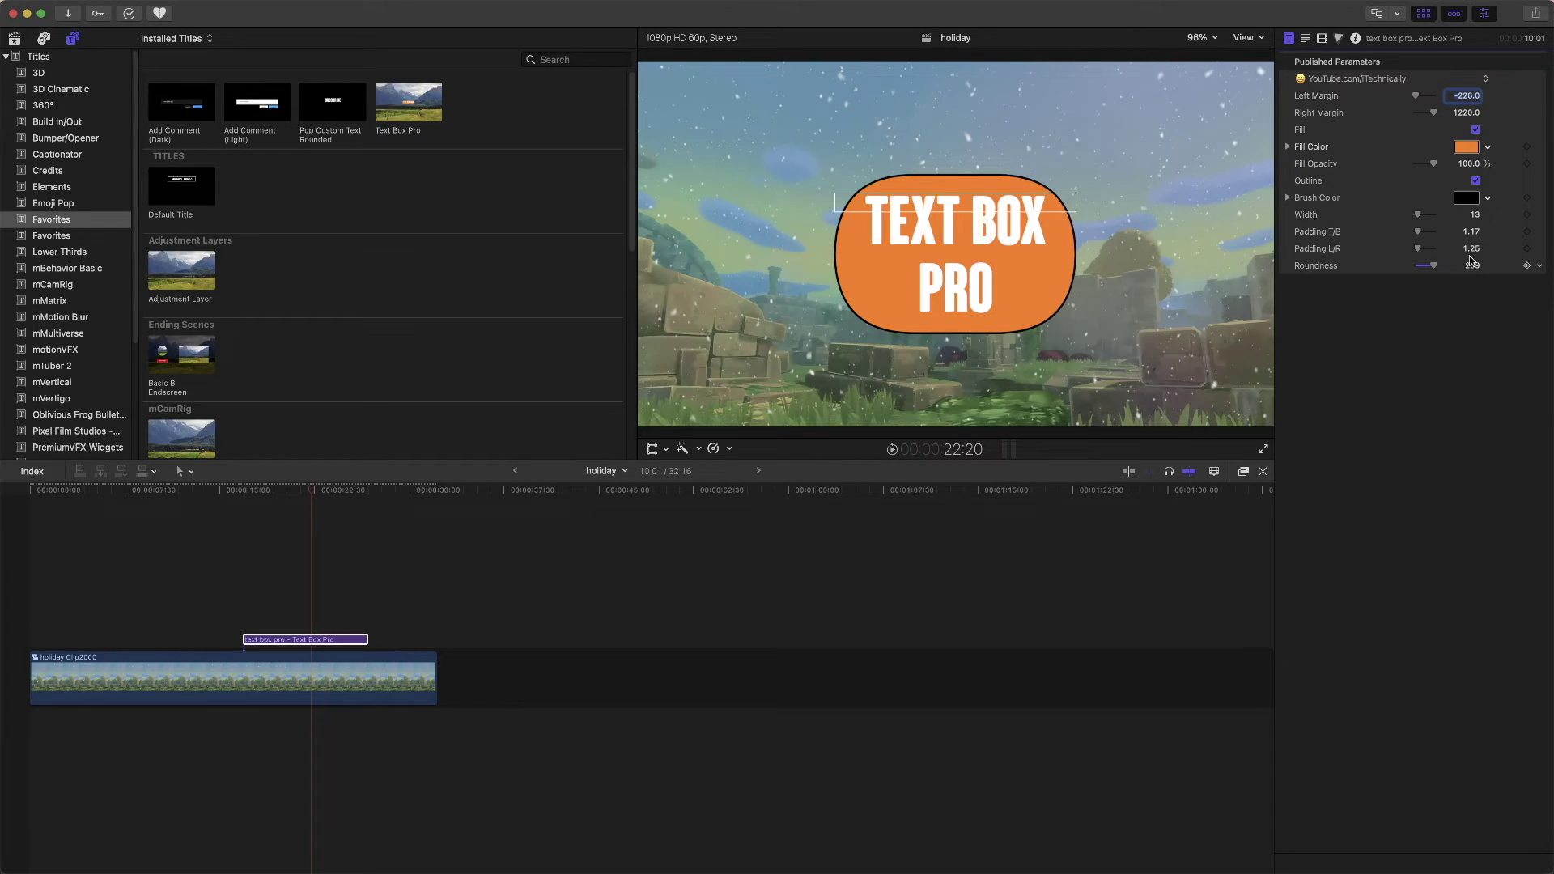
- In the Text inspector, expand the Face section to check the white fill, then collapse it
click(1305, 39)
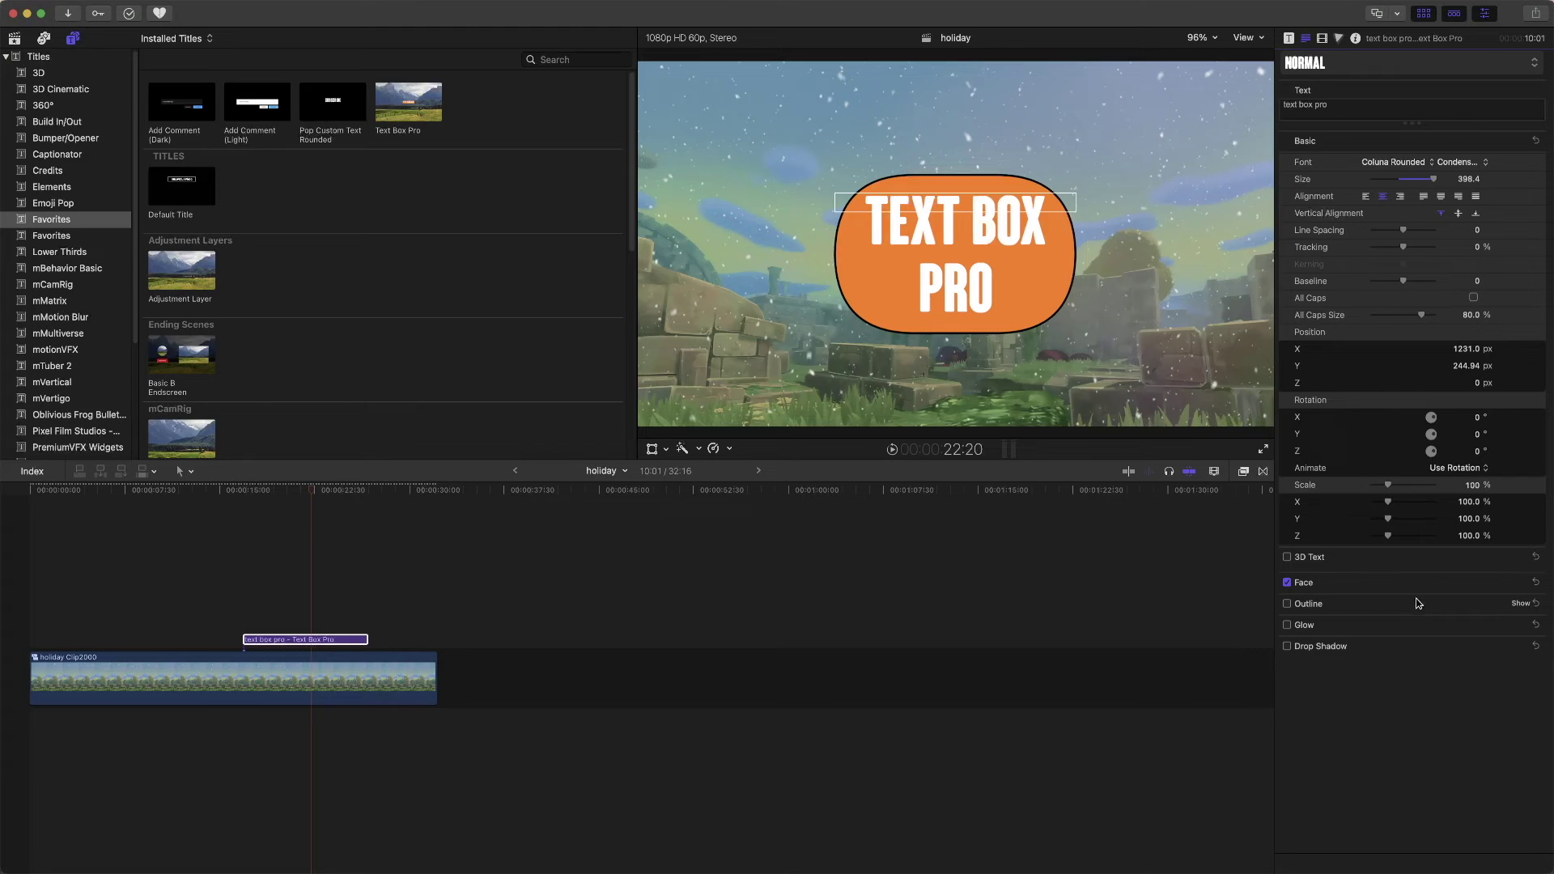
click(1520, 583)
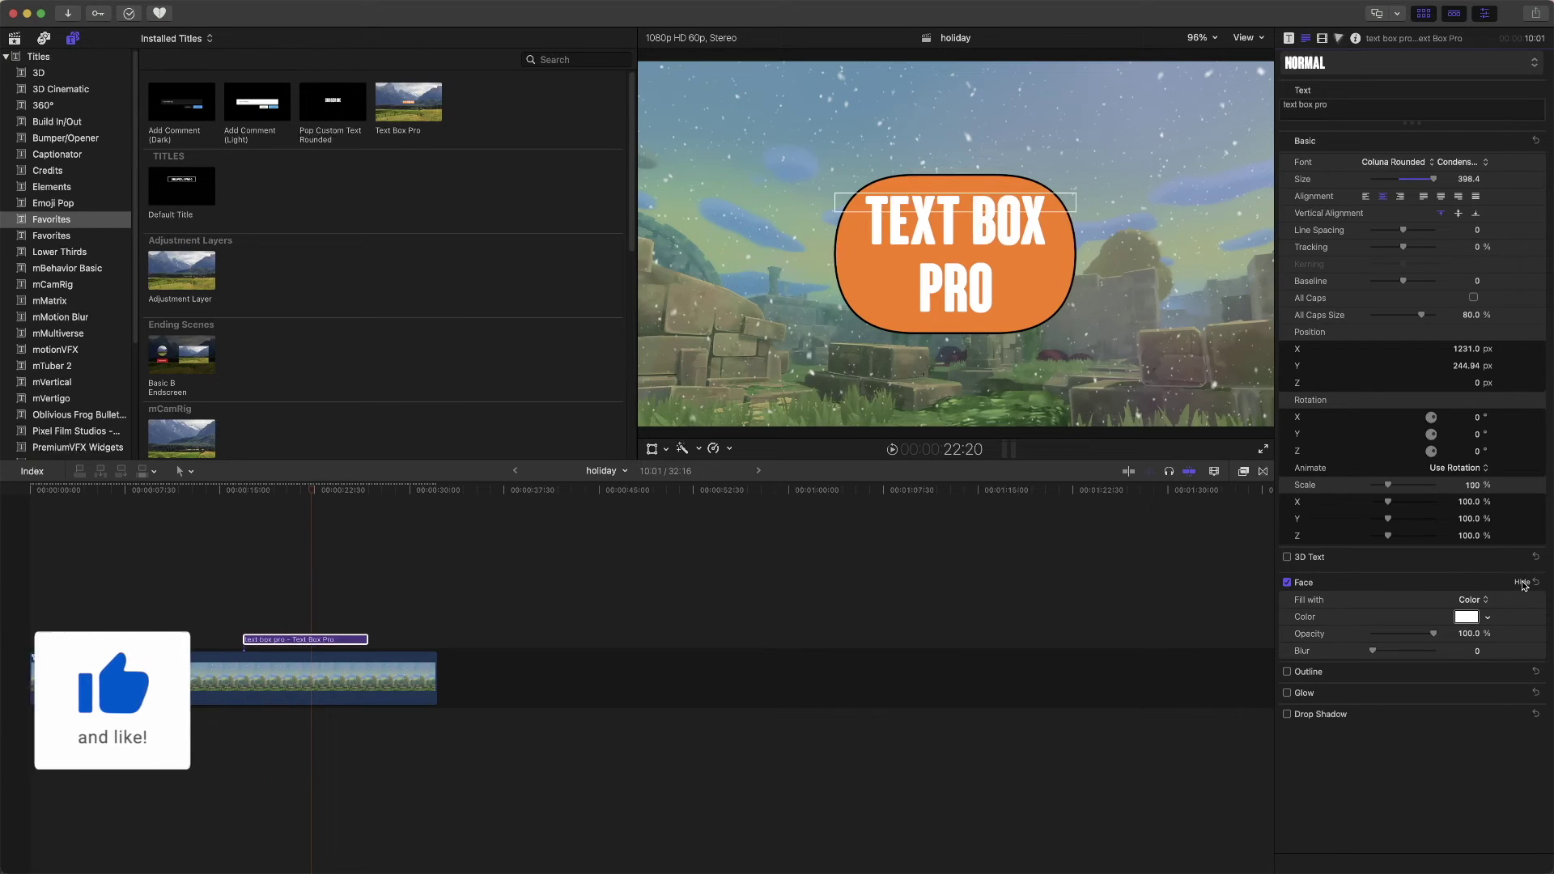
click(1524, 583)
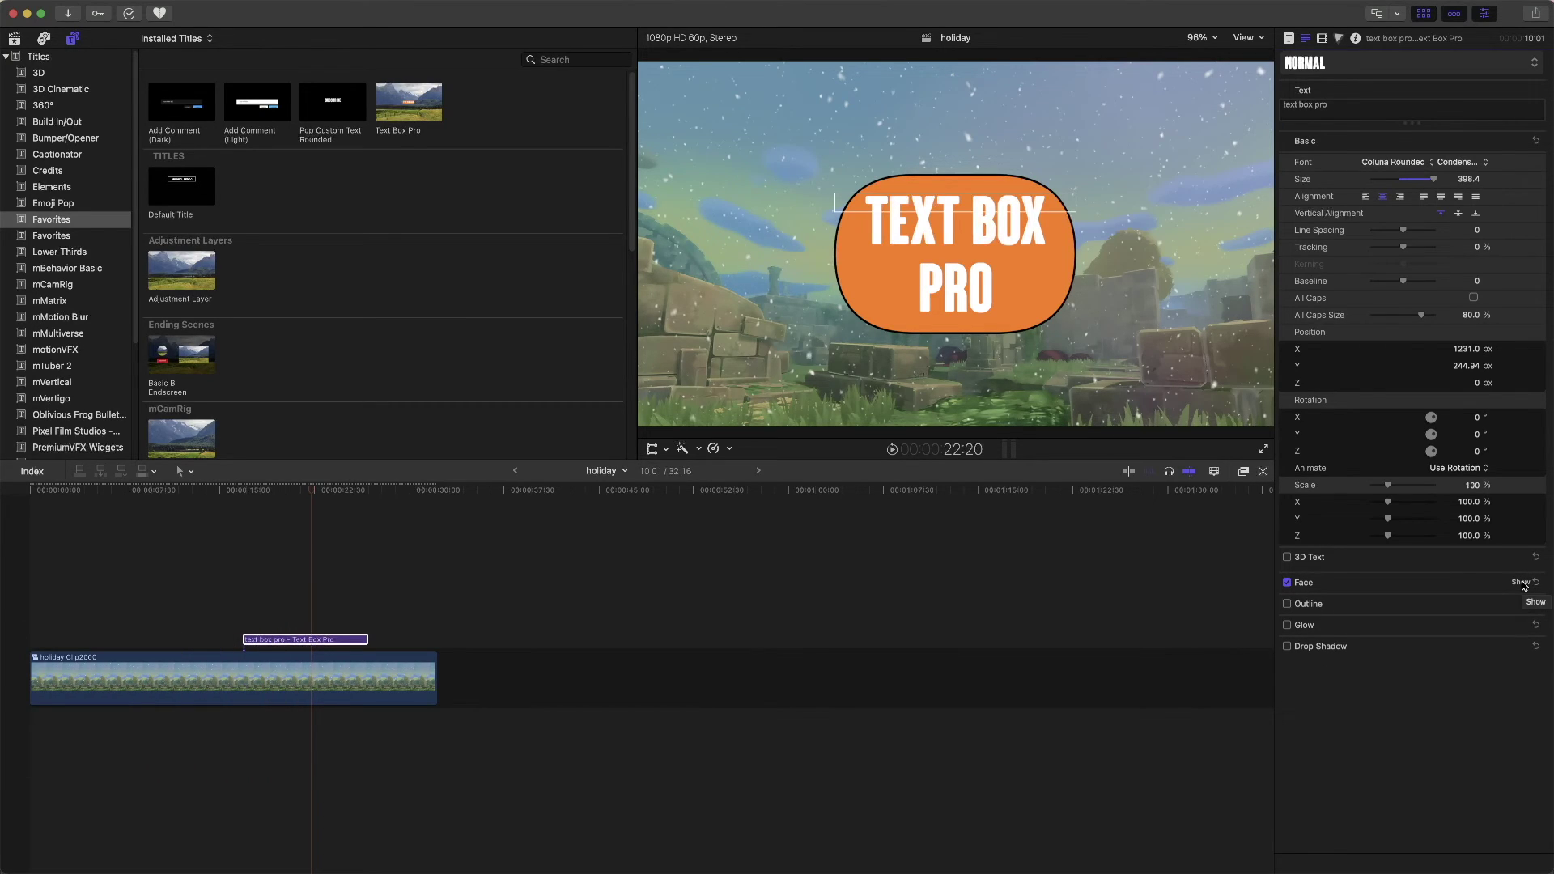